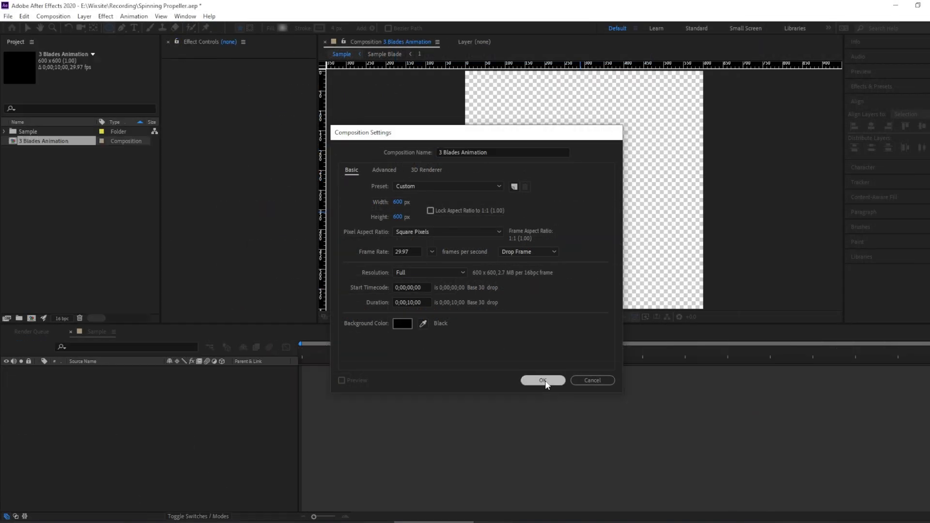
Create the 600 x 600 px, 10-second composition "3 Blades Animation" at 29.97 fps and turn off its transparency grid.
{"action": "left_click", "coordinate": [543, 380]}
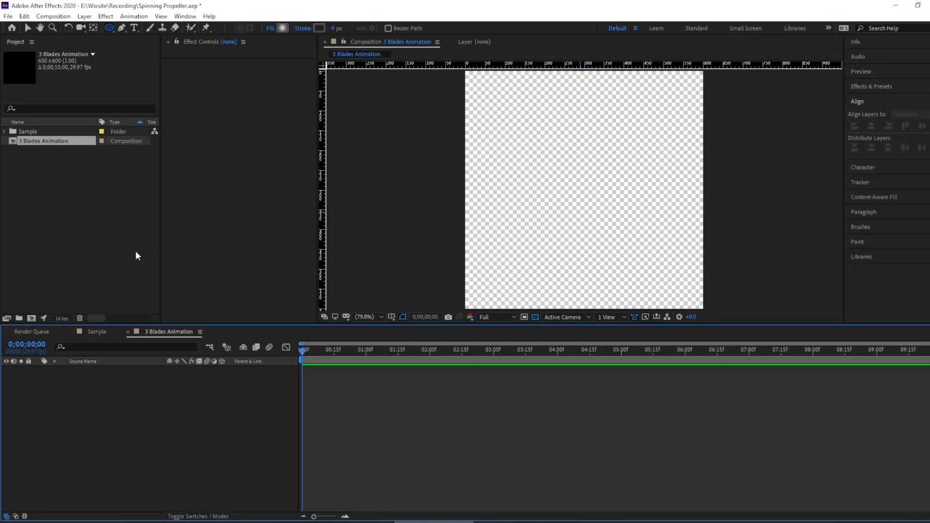
{"action": "left_click", "coordinate": [536, 318]}
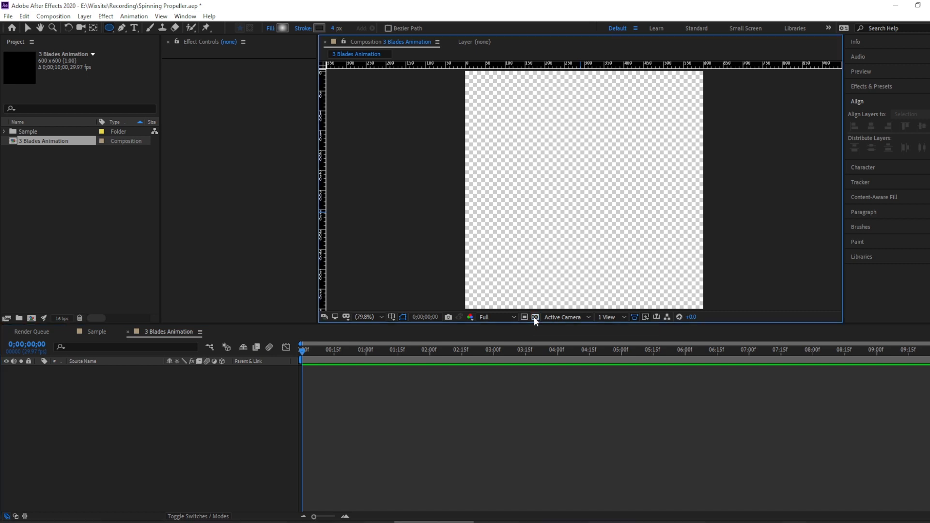
Place ruler guides along all four edges of the composition frame.
{"action": "left_click_drag", "start_coordinate": [521, 104], "coordinate": [521, 160]}
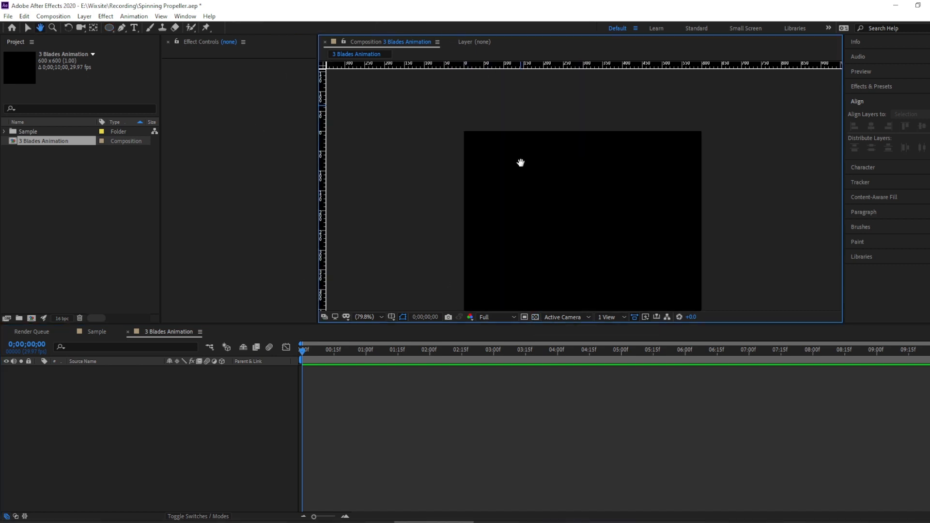
{"action": "left_click_drag", "start_coordinate": [488, 66], "coordinate": [439, 132]}
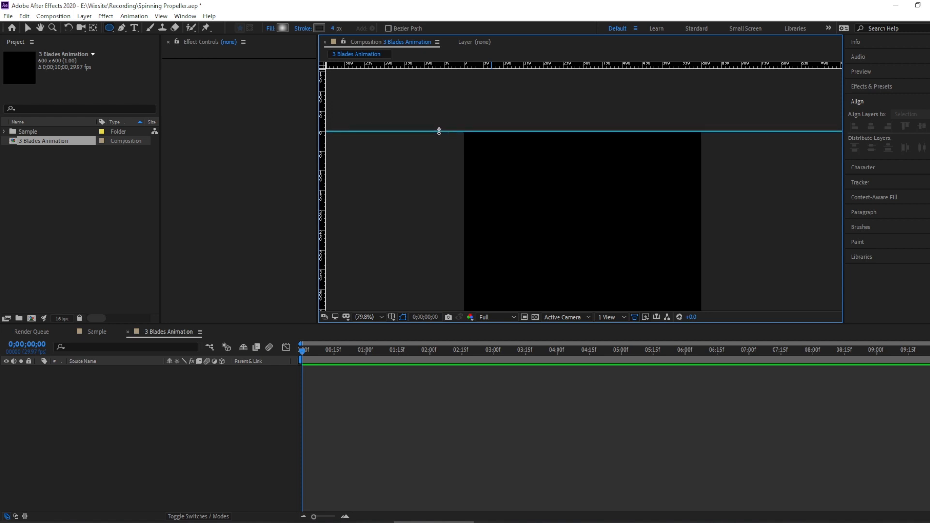
{"action": "left_click_drag", "start_coordinate": [323, 157], "coordinate": [464, 160]}
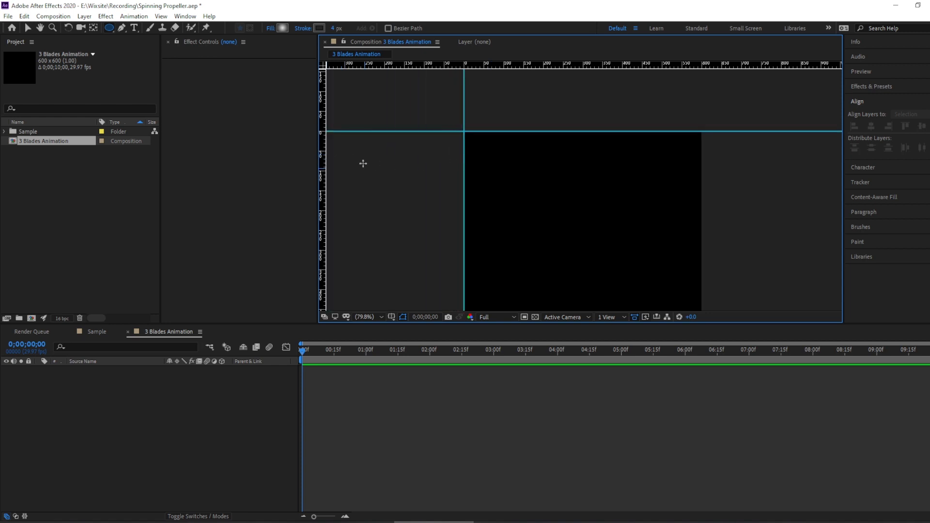
{"action": "left_click_drag", "start_coordinate": [328, 158], "coordinate": [608, 156]}
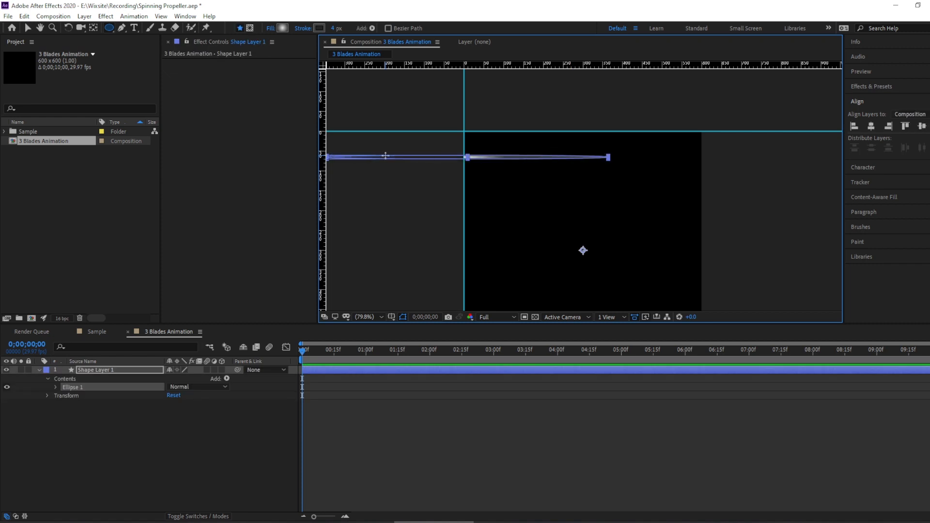
{"action": "key", "text": "ctrl+z"}
{"action": "left_click_drag", "start_coordinate": [328, 148], "coordinate": [701, 155]}
{"action": "left_click_drag", "start_coordinate": [510, 234], "coordinate": [513, 118]}
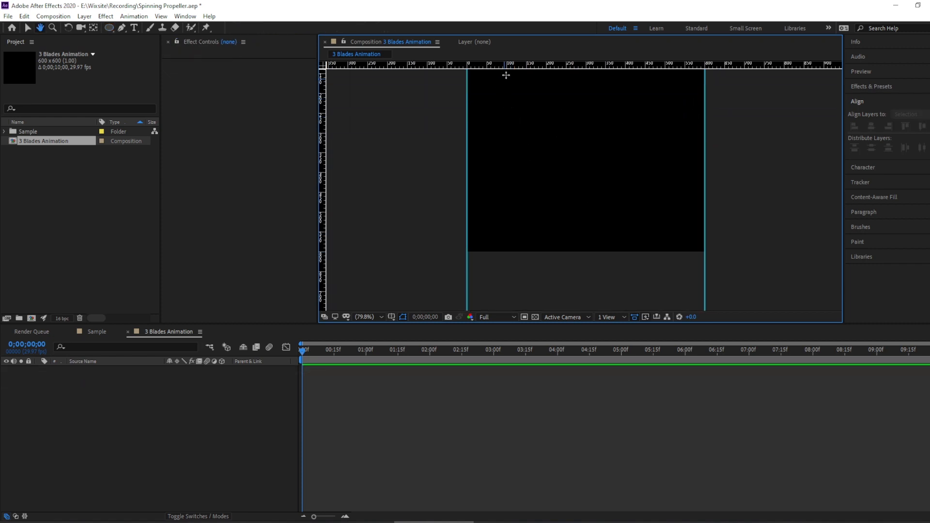
{"action": "left_click_drag", "start_coordinate": [507, 68], "coordinate": [540, 251]}
Add two closely spaced horizontal guides about 75 px and 62 px below the composition's top edge.
{"action": "key", "text": "space"}
{"action": "left_click_drag", "start_coordinate": [523, 110], "coordinate": [533, 226]}
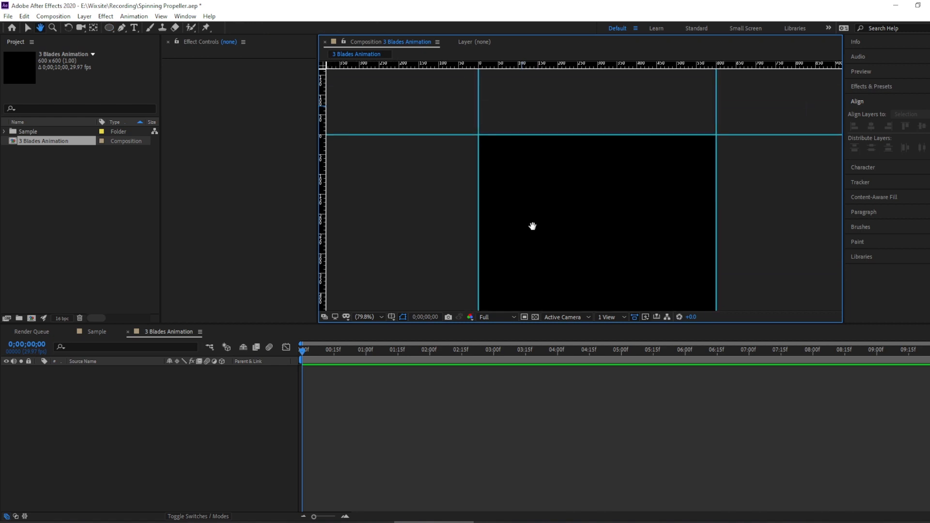
{"action": "left_click_drag", "start_coordinate": [444, 65], "coordinate": [433, 165]}
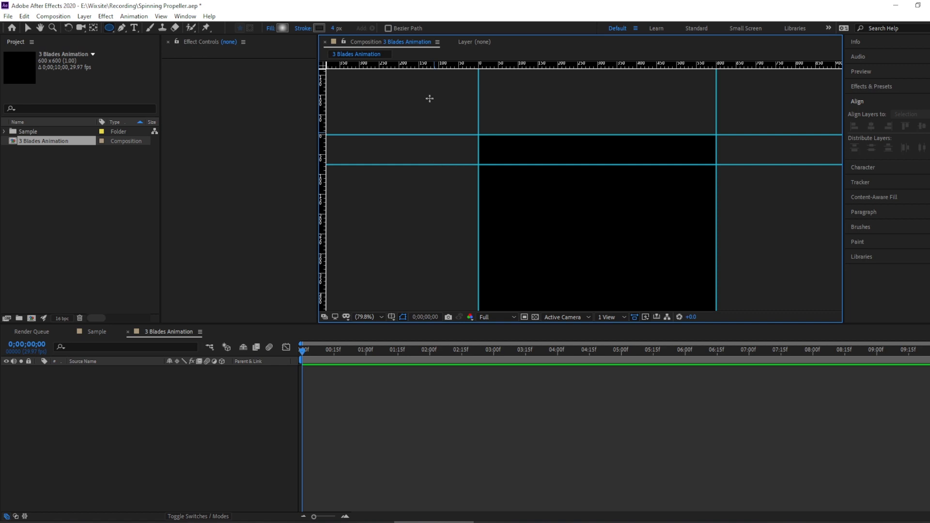
{"action": "left_click_drag", "start_coordinate": [418, 65], "coordinate": [390, 159]}
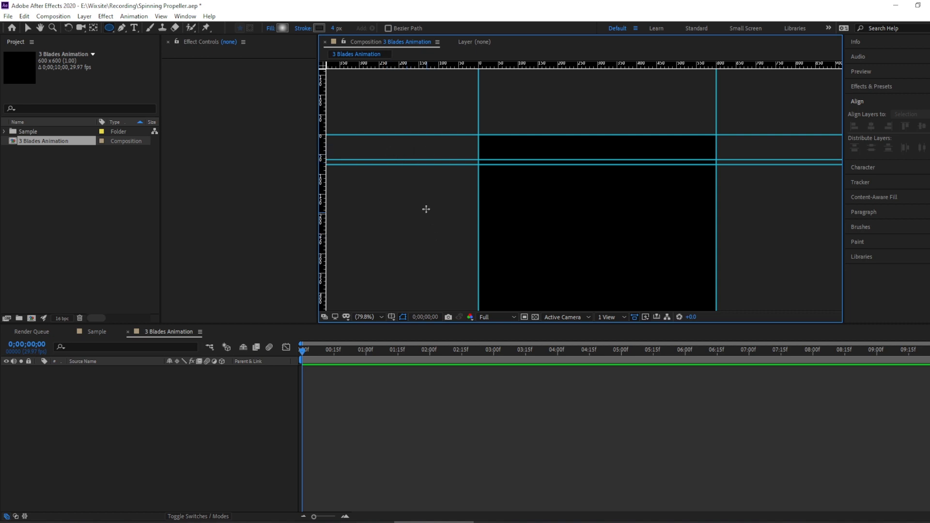
Add three vertical guides at about 100, 300 and 500 px from the composition's left edge.
{"action": "left_click_drag", "start_coordinate": [329, 199], "coordinate": [518, 184]}
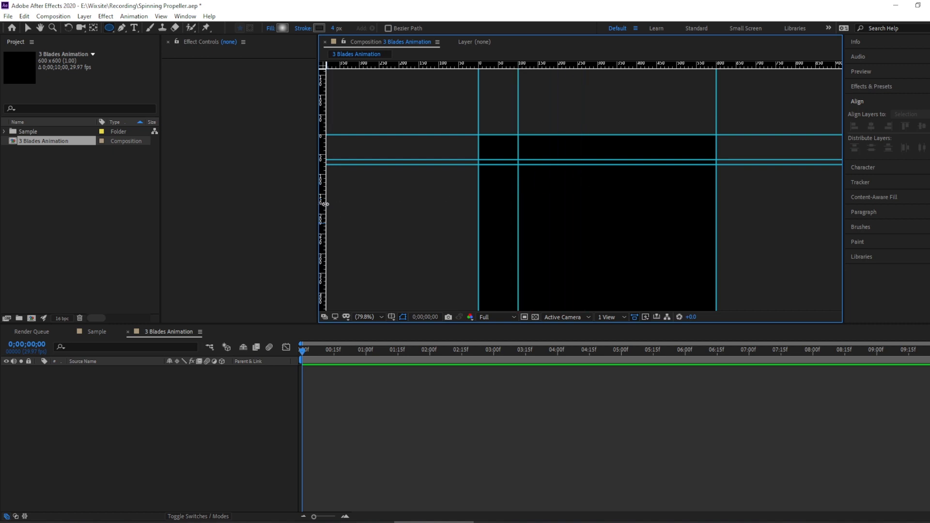
{"action": "left_click_drag", "start_coordinate": [324, 203], "coordinate": [597, 197]}
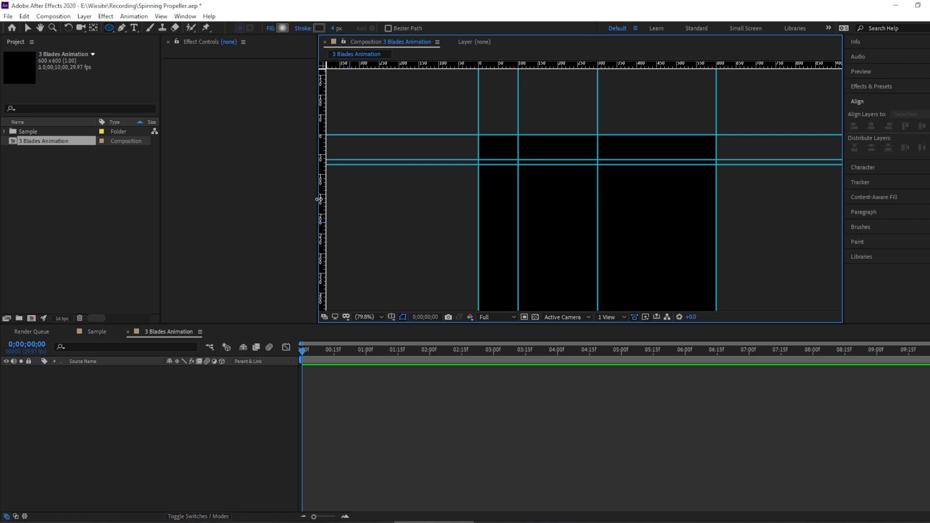
{"action": "left_click_drag", "start_coordinate": [325, 197], "coordinate": [676, 190]}
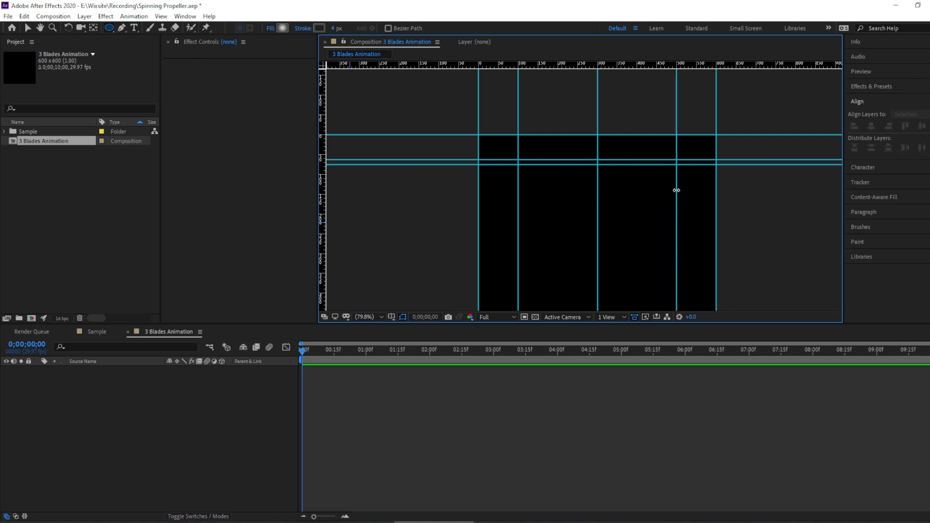
Create a new empty shape layer and name it "blade 1".
{"action": "right_click", "coordinate": [100, 401]}
{"action": "mouse_move", "coordinate": [147, 406]}
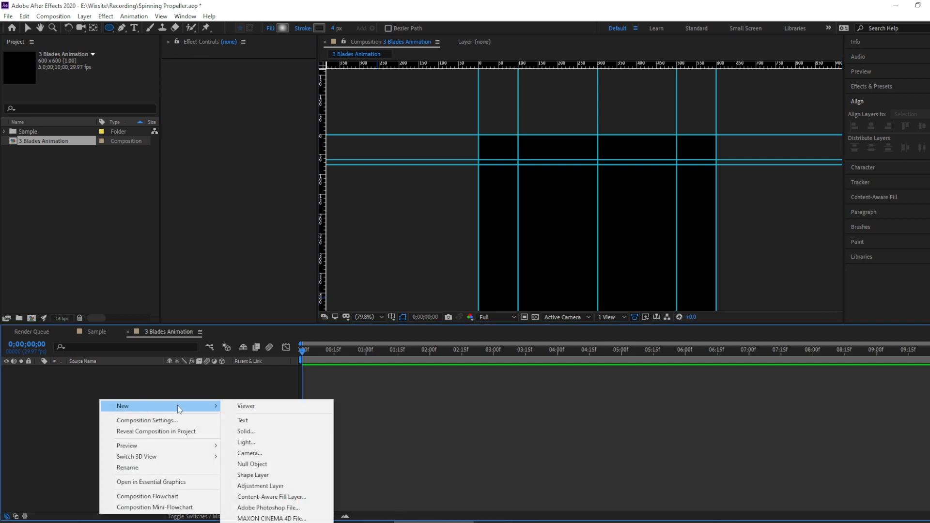
{"action": "left_click", "coordinate": [262, 477]}
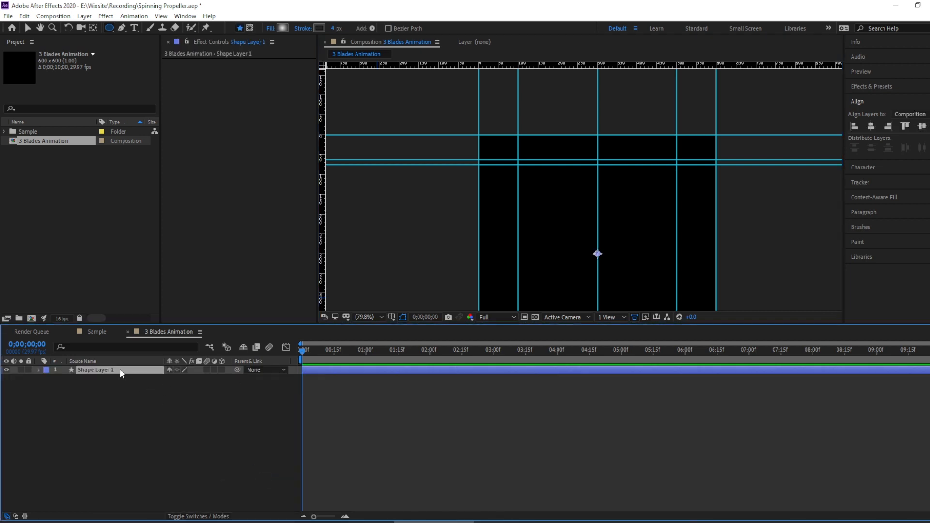
{"action": "key", "text": "Return"}
{"action": "type", "text": "blade 1"}
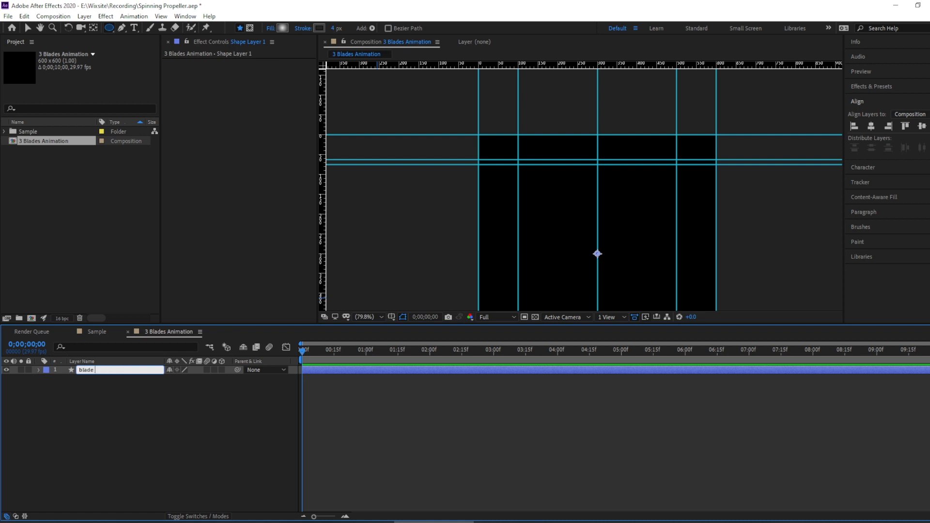
{"action": "key", "text": "Return"}
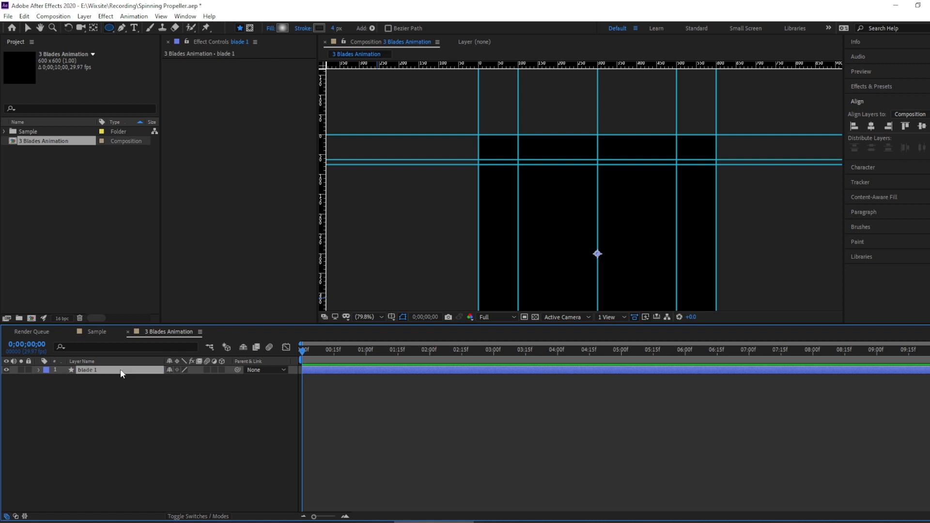
Set the shape fill to a linear gradient and the stroke to none.
{"action": "left_click", "coordinate": [269, 28]}
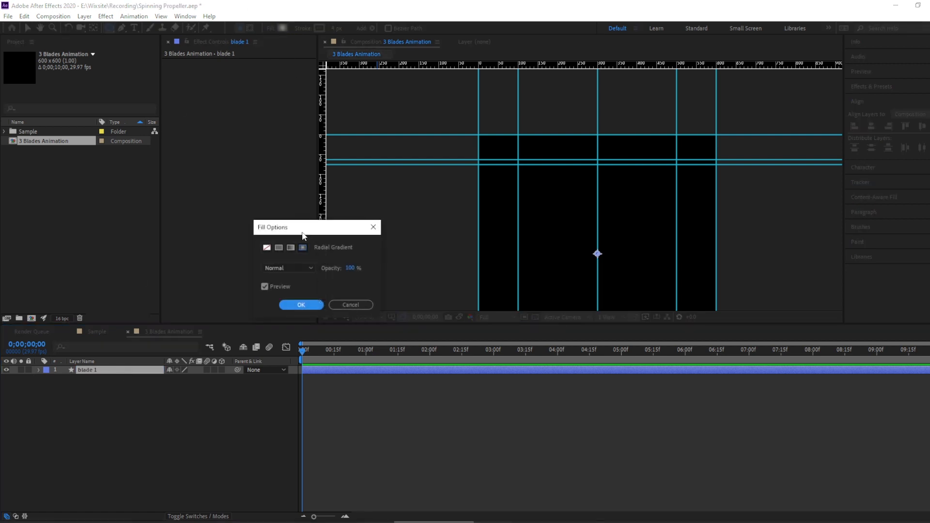
{"action": "left_click", "coordinate": [291, 248]}
{"action": "left_click", "coordinate": [300, 305]}
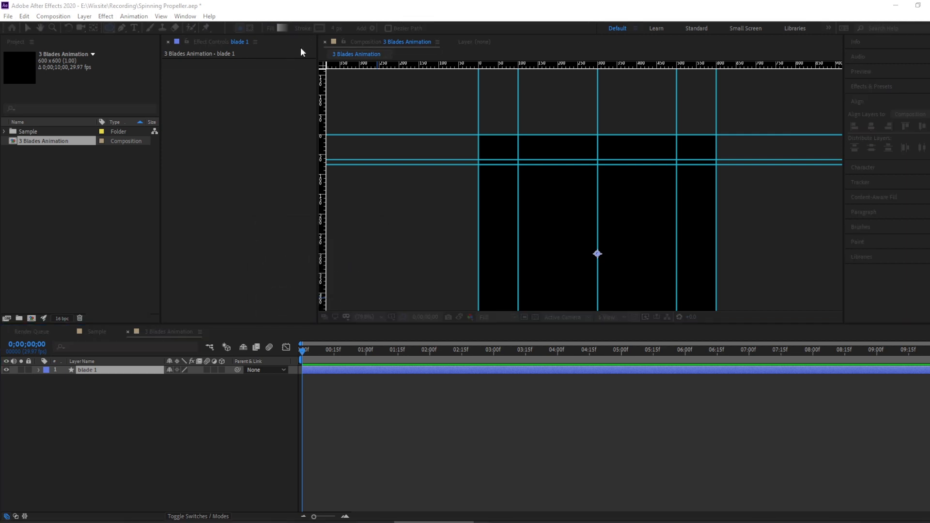
{"action": "left_click", "coordinate": [303, 28]}
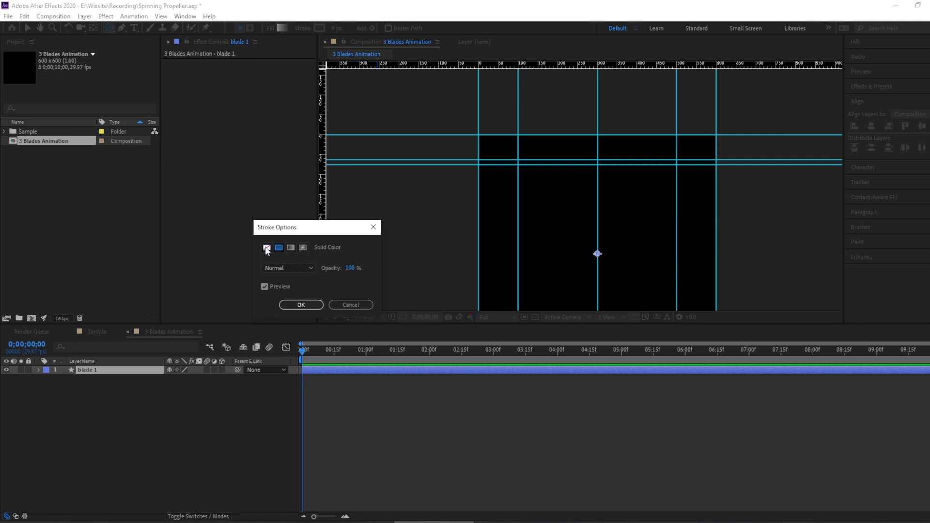
{"action": "left_click", "coordinate": [266, 248]}
{"action": "left_click", "coordinate": [300, 305]}
Draw a rectangle on blade 1 from the left edge to the 100 px guide, spanning the lower 75 px guide to the bottom edge.
{"action": "key", "text": "h"}
{"action": "left_click_drag", "start_coordinate": [415, 216], "coordinate": [391, 145]}
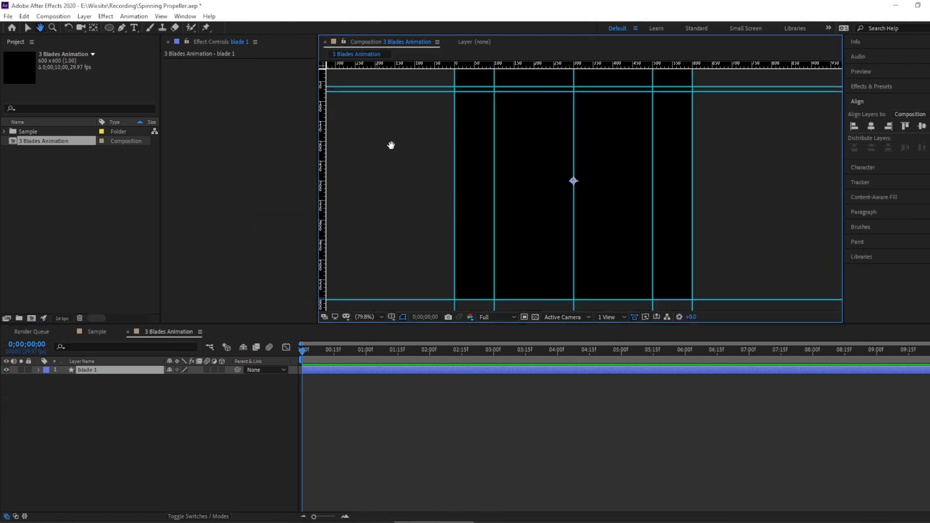
{"action": "left_click", "coordinate": [109, 28]}
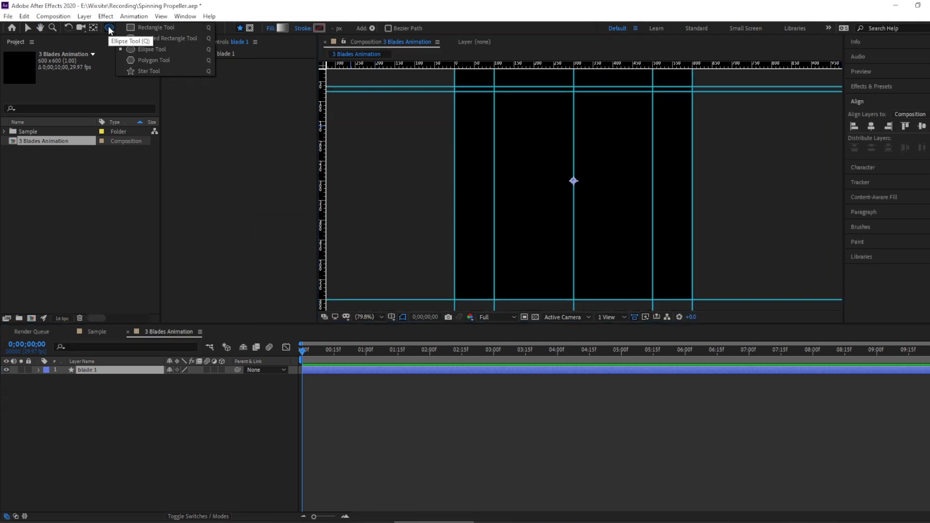
{"action": "left_click", "coordinate": [159, 28]}
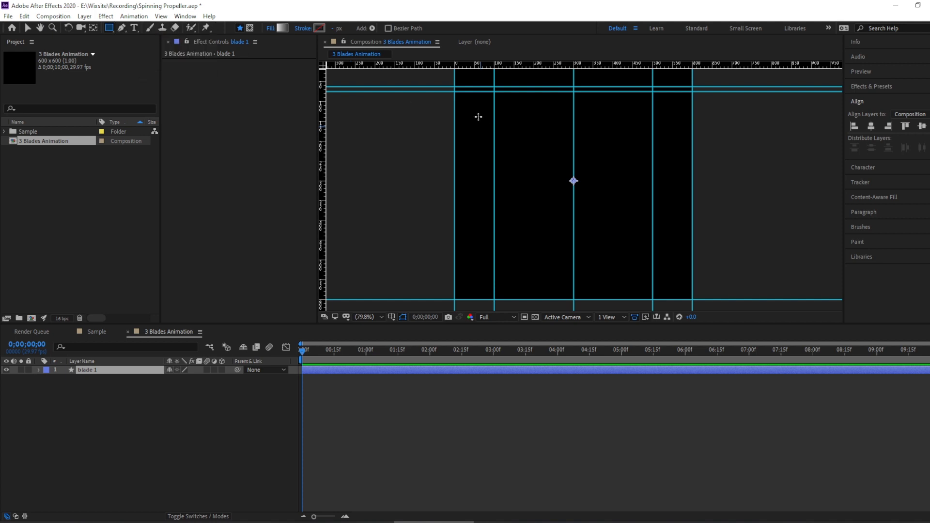
{"action": "left_click_drag", "start_coordinate": [455, 92], "coordinate": [494, 300]}
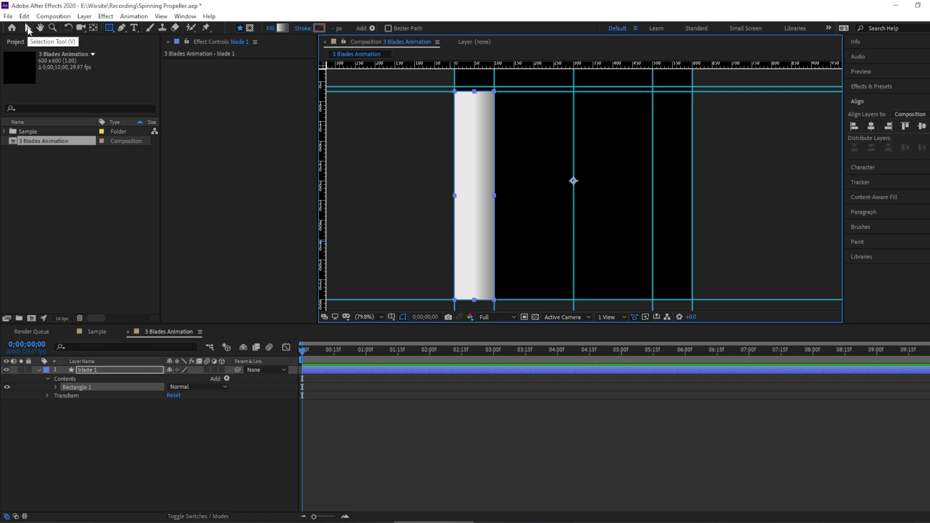
Make the rectangle's gradient vertical, with its start point at the bottom-edge centre and its end point at the top-edge centre.
{"action": "left_click", "coordinate": [29, 30]}
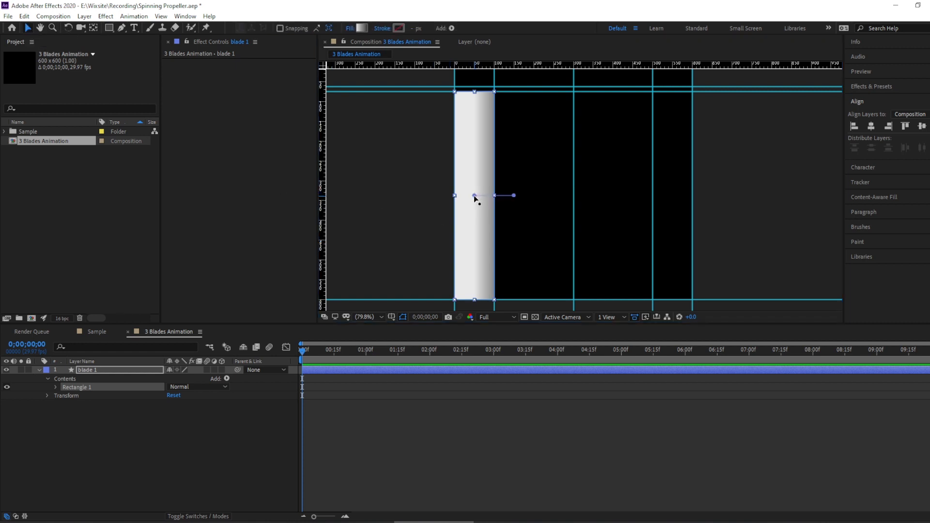
{"action": "left_click_drag", "start_coordinate": [475, 198], "coordinate": [475, 302]}
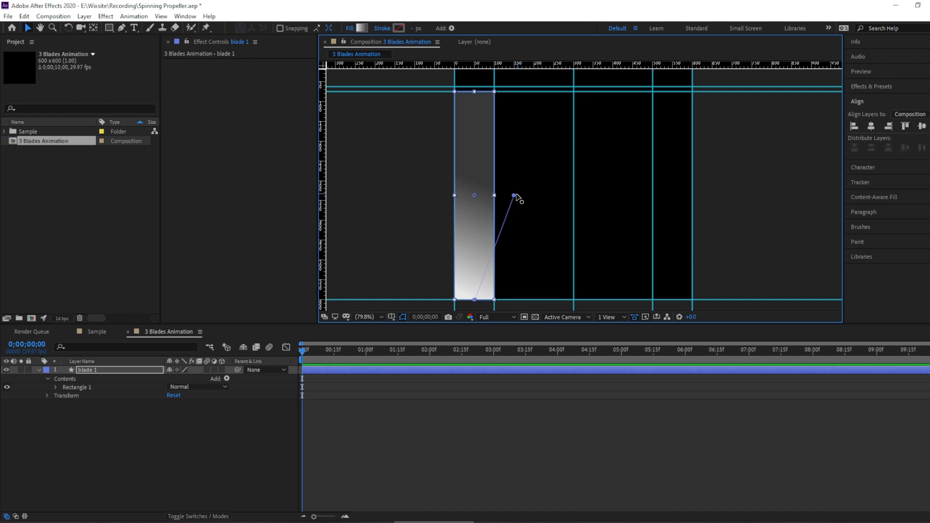
{"action": "left_click_drag", "start_coordinate": [515, 196], "coordinate": [475, 92]}
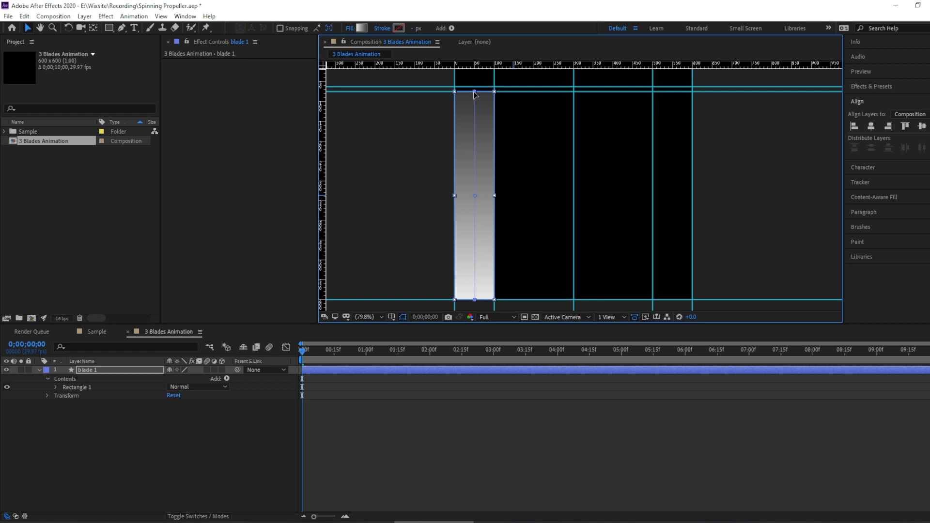
Set the rectangle gradient's start colour to E9E9E9 and its midpoint location to 12%.
{"action": "left_click", "coordinate": [362, 28]}
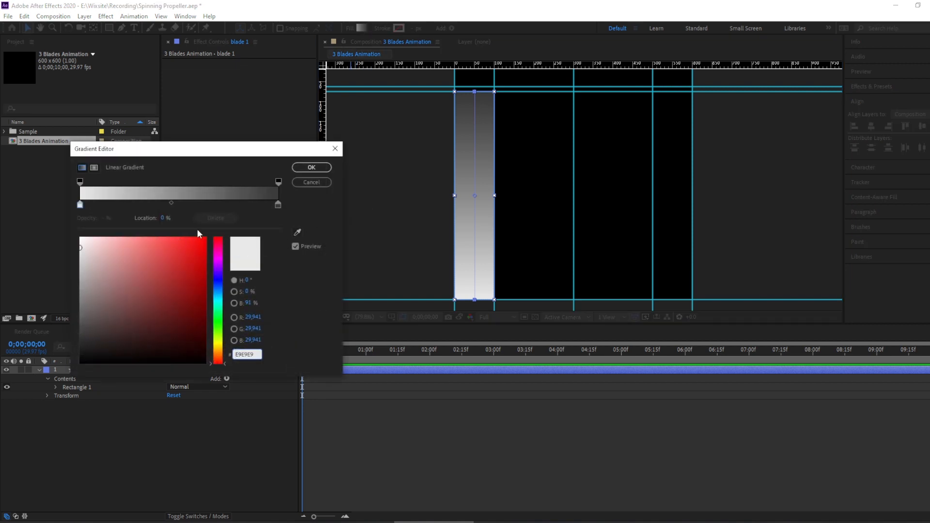
{"action": "left_click", "coordinate": [81, 205]}
{"action": "left_click", "coordinate": [78, 250]}
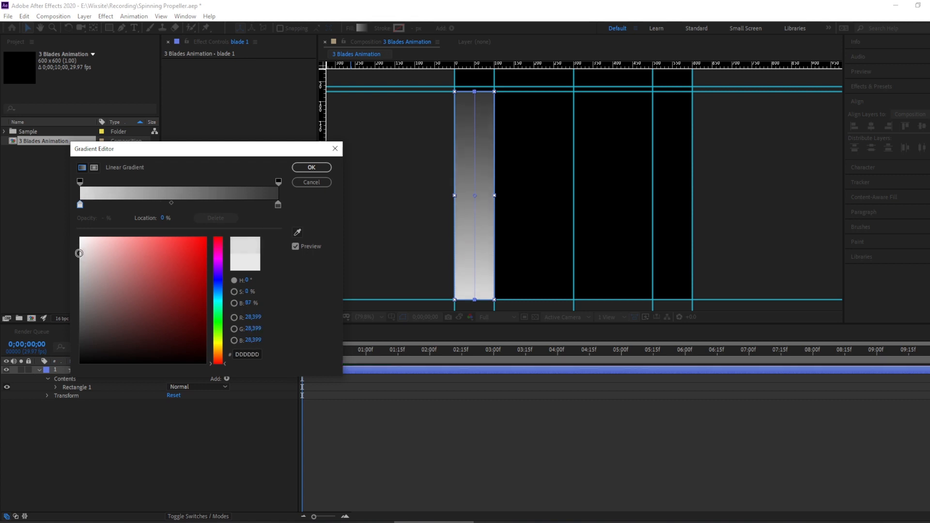
{"action": "left_click_drag", "start_coordinate": [79, 250], "coordinate": [78, 248]}
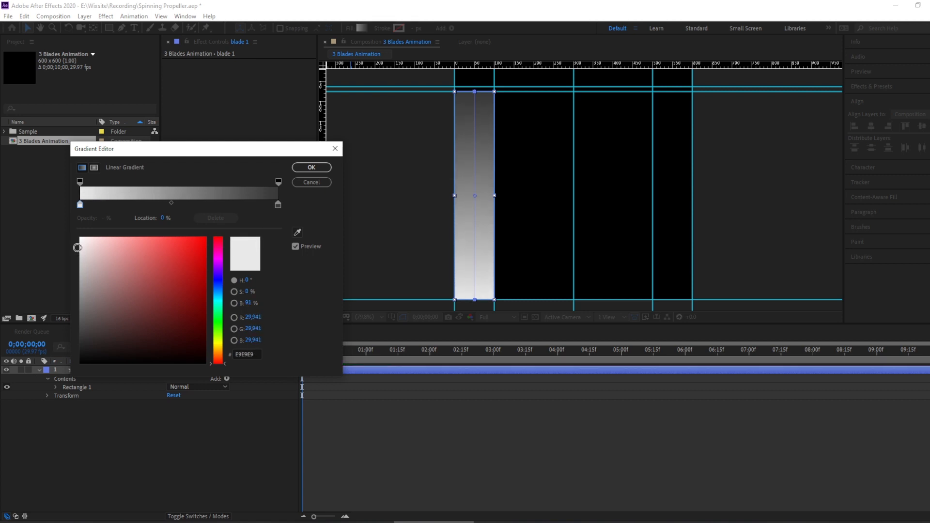
{"action": "left_click_drag", "start_coordinate": [170, 201], "coordinate": [105, 207]}
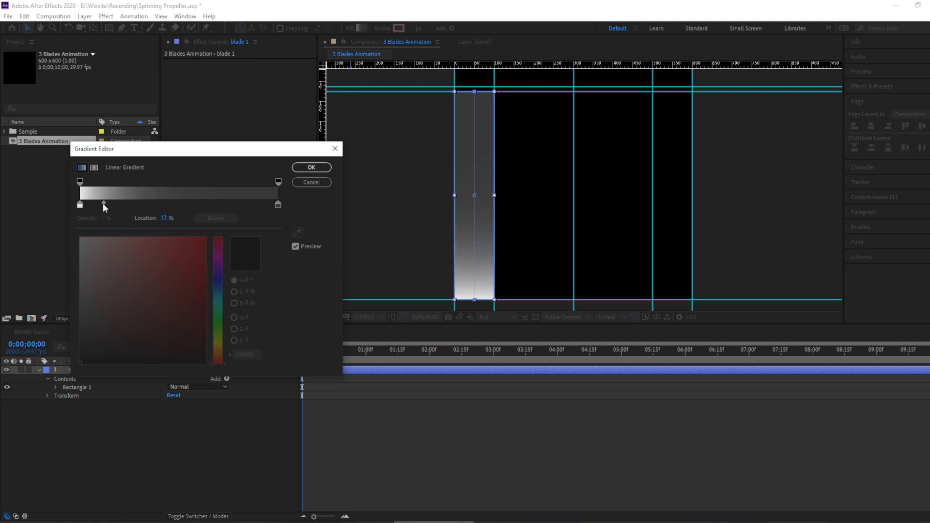
Set the gradient's end colour to grey 828282 and apply the gradient.
{"action": "left_click", "coordinate": [278, 205]}
{"action": "left_click_drag", "start_coordinate": [91, 316], "coordinate": [73, 298]}
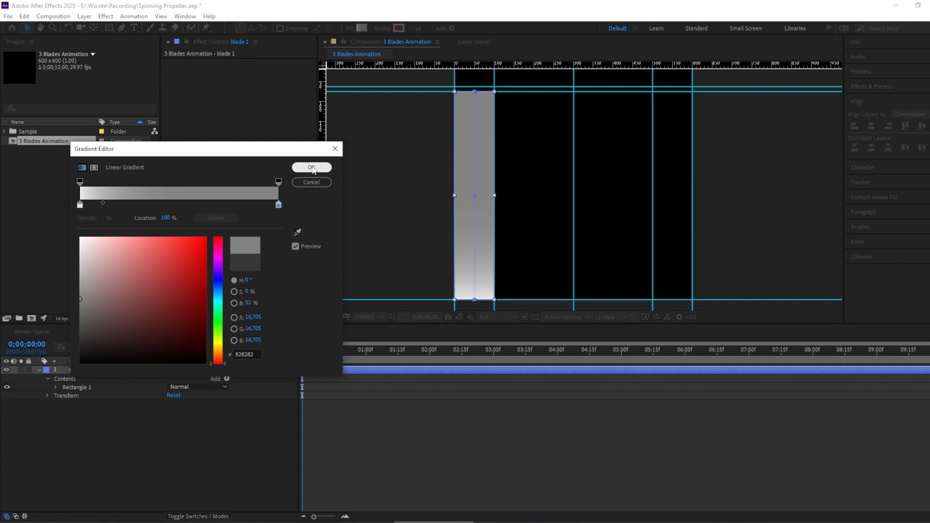
{"action": "left_click", "coordinate": [311, 167]}
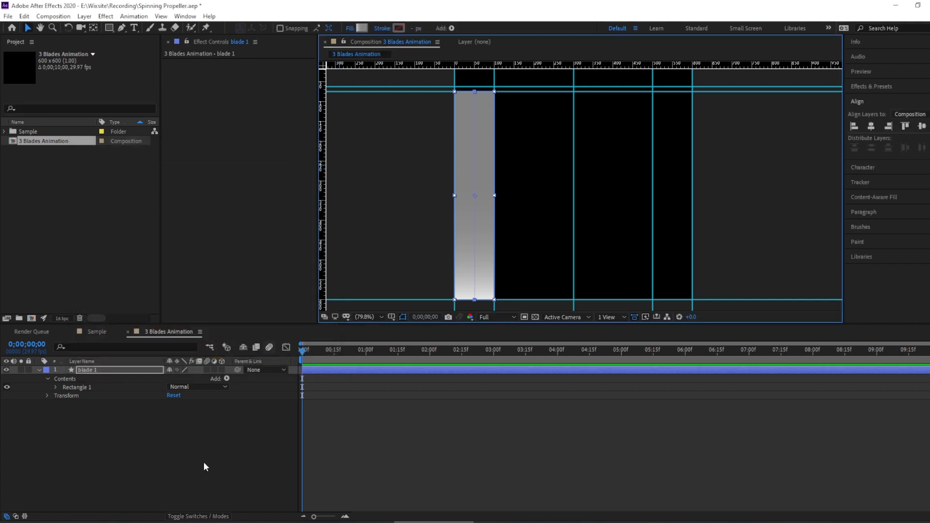
Center the blade 1 layer's anchor point within its content.
{"action": "right_click", "coordinate": [87, 371]}
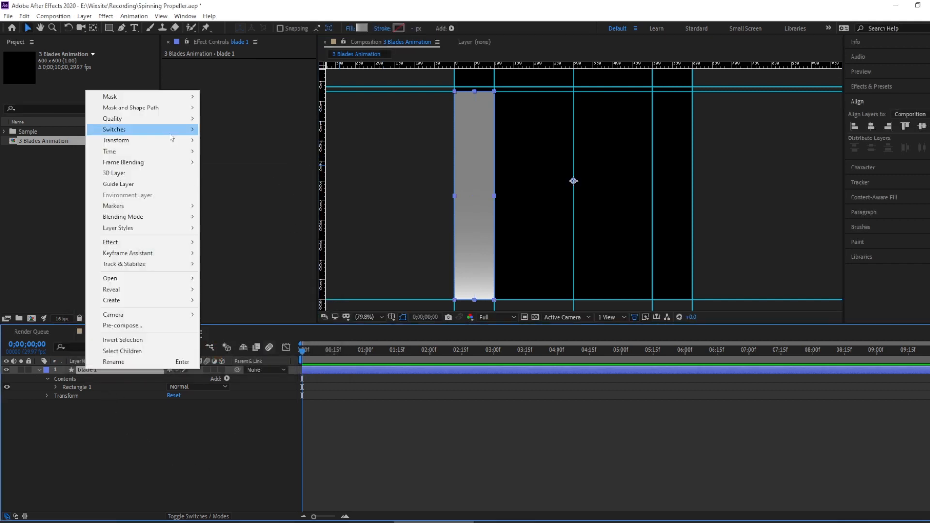
{"action": "mouse_move", "coordinate": [141, 142]}
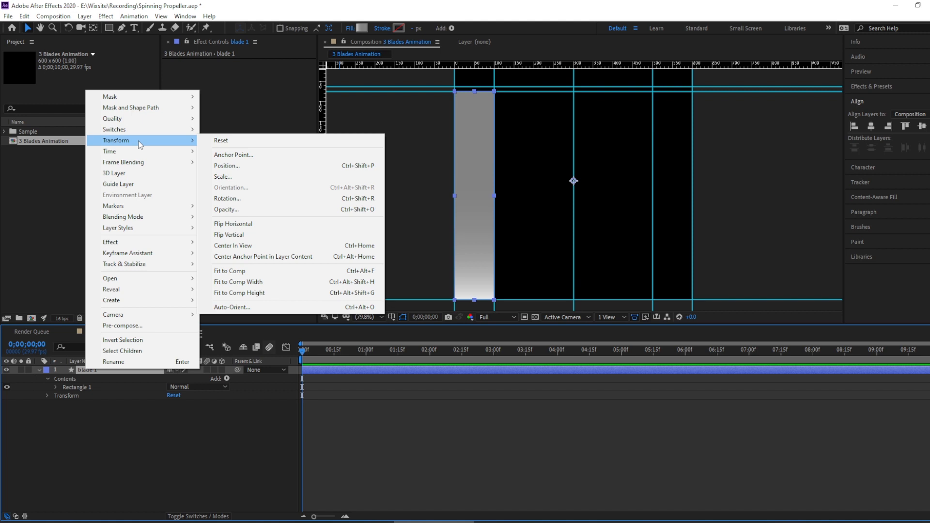
{"action": "left_click", "coordinate": [261, 257]}
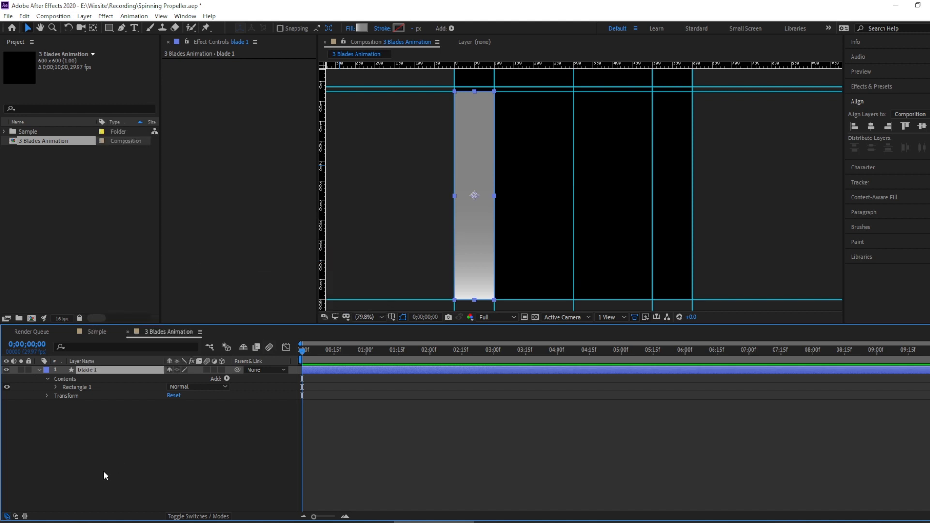
Duplicate blade 1 and move the copy so its right edge meets the 300 px vertical guide.
{"action": "left_click", "coordinate": [24, 16]}
{"action": "left_click", "coordinate": [56, 145]}
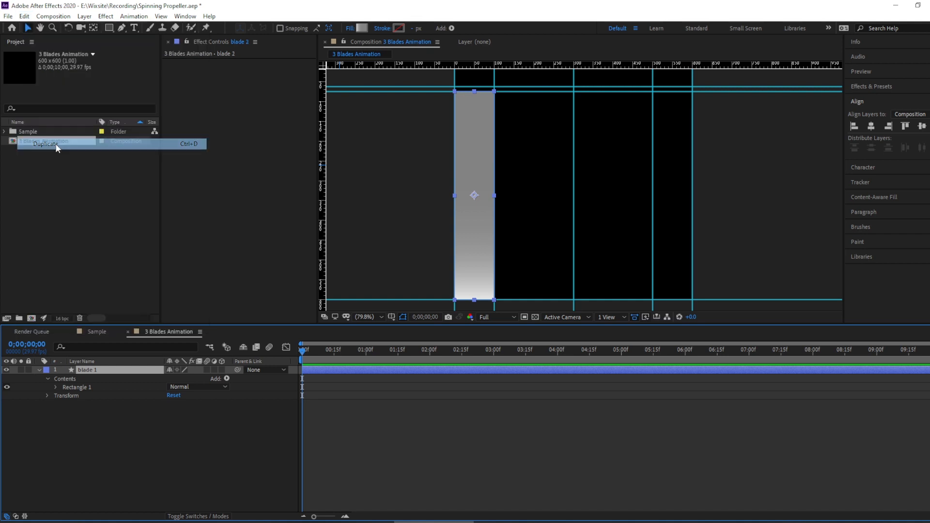
{"action": "left_click_drag", "start_coordinate": [474, 157], "coordinate": [553, 160]}
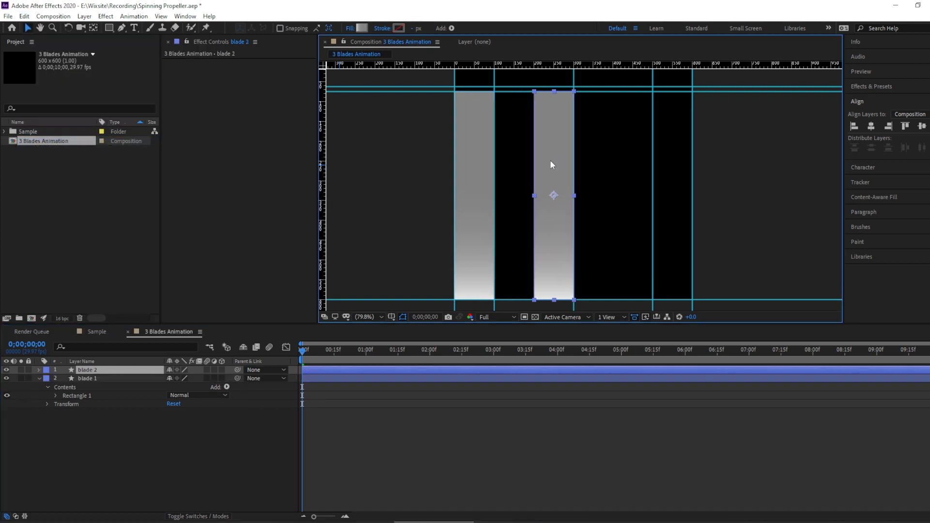
Duplicate blade 2, move the copy so its right edge meets the 500 px vertical guide, and clear the selection.
{"action": "left_click", "coordinate": [25, 17]}
{"action": "left_click", "coordinate": [59, 144]}
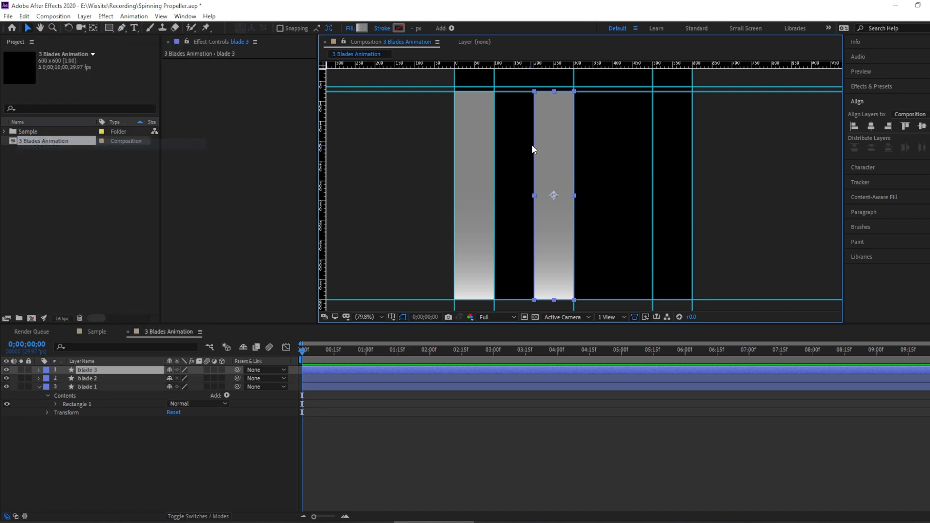
{"action": "left_click_drag", "start_coordinate": [553, 155], "coordinate": [626, 156]}
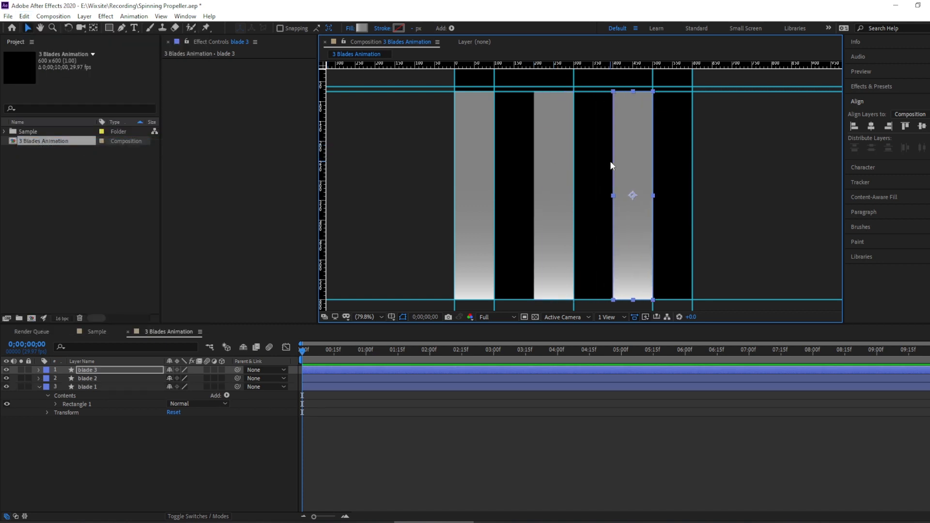
{"action": "left_click", "coordinate": [420, 175]}
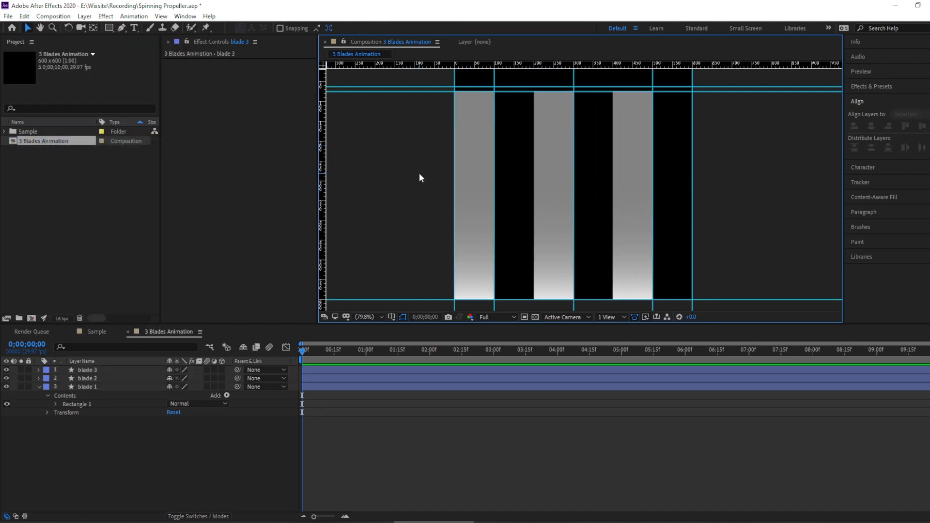
Pre-compose the three blade layers into a new composition named 3 Blades Comp.
{"action": "left_click_drag", "start_coordinate": [141, 448], "coordinate": [55, 367]}
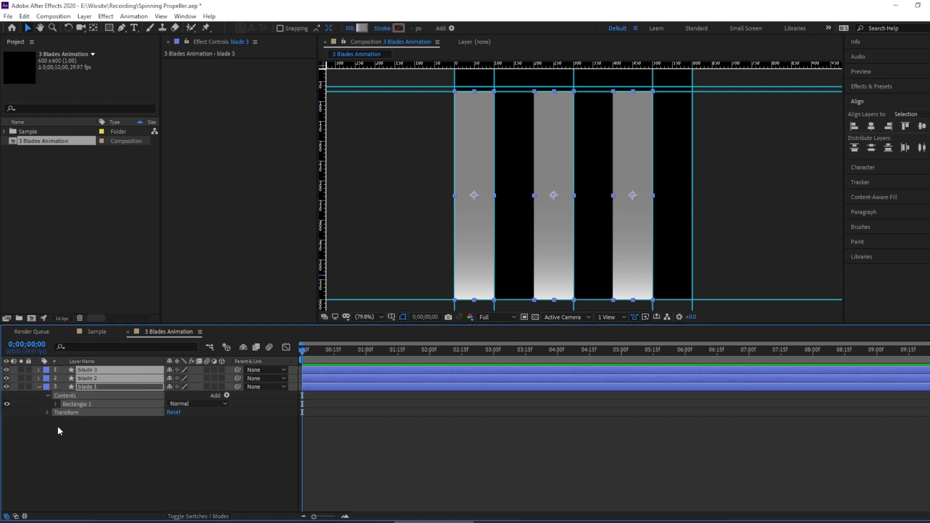
{"action": "right_click", "coordinate": [83, 384]}
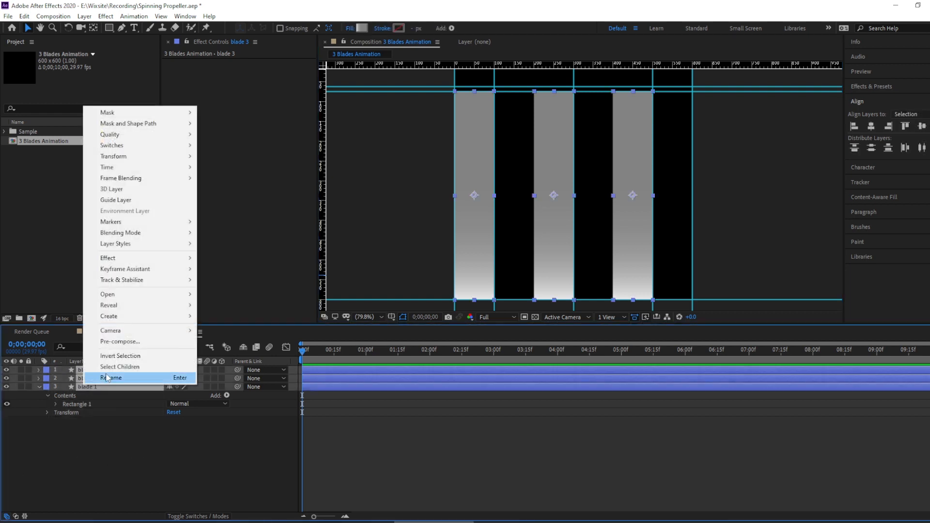
{"action": "left_click", "coordinate": [138, 342]}
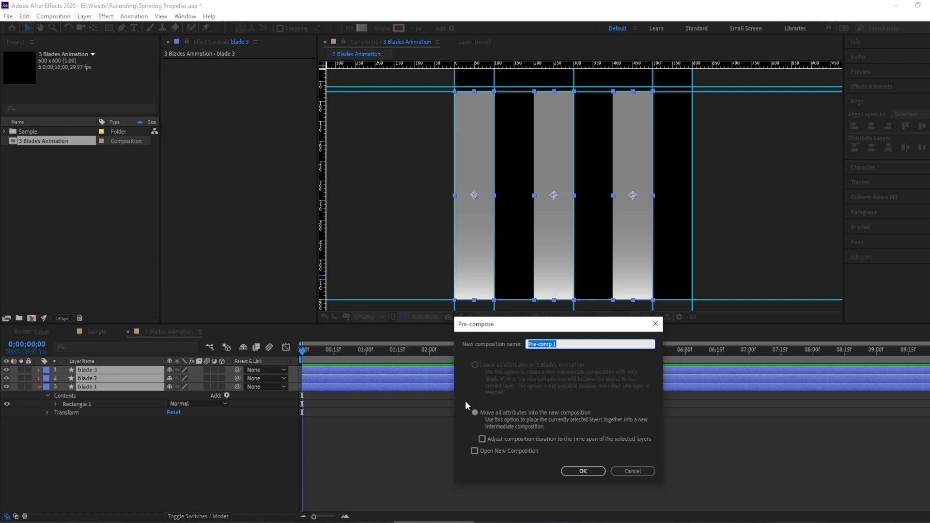
{"action": "type", "text": "3 Blades Comp"}
{"action": "key", "text": "Return"}
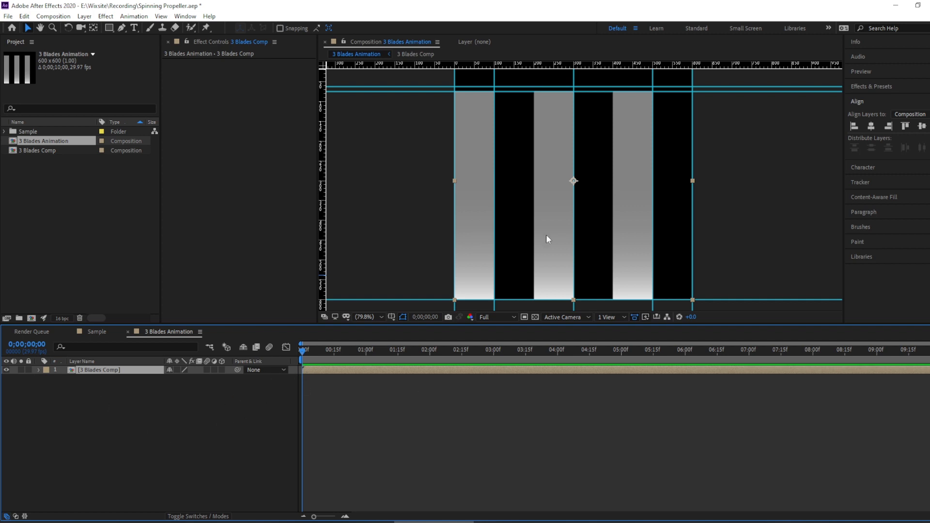
Find the CC Cylinder effect by searching for "cc cy" and apply it to the 3 Blades Comp layer.
{"action": "left_click", "coordinate": [868, 86]}
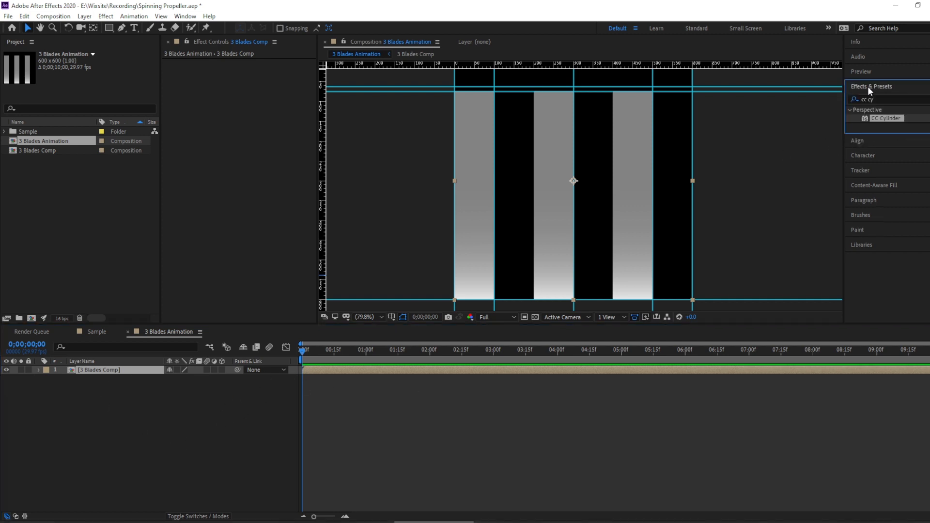
{"action": "left_click", "coordinate": [882, 98]}
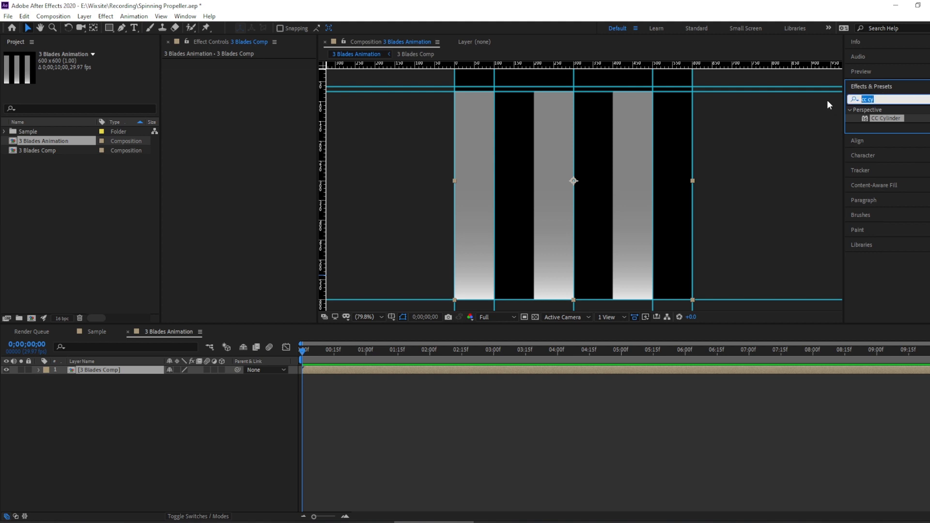
{"action": "key", "text": "BackSpace"}
{"action": "type", "text": "cc cy"}
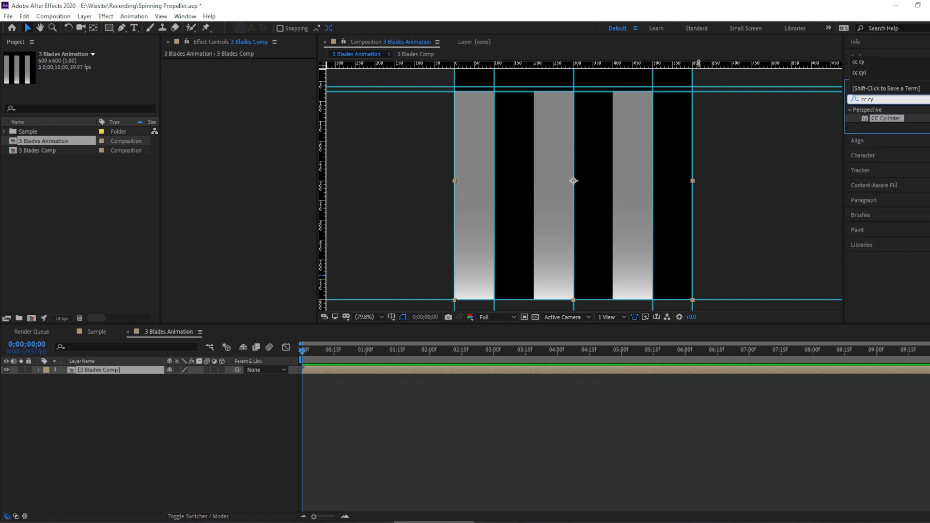
{"action": "left_click", "coordinate": [187, 18]}
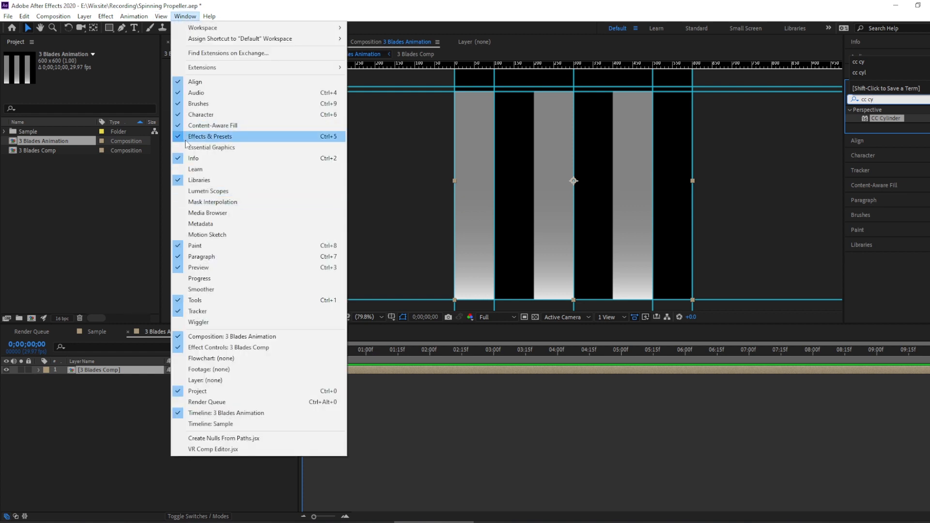
{"action": "left_click", "coordinate": [887, 120]}
{"action": "left_click_drag", "start_coordinate": [887, 120], "coordinate": [104, 368]}
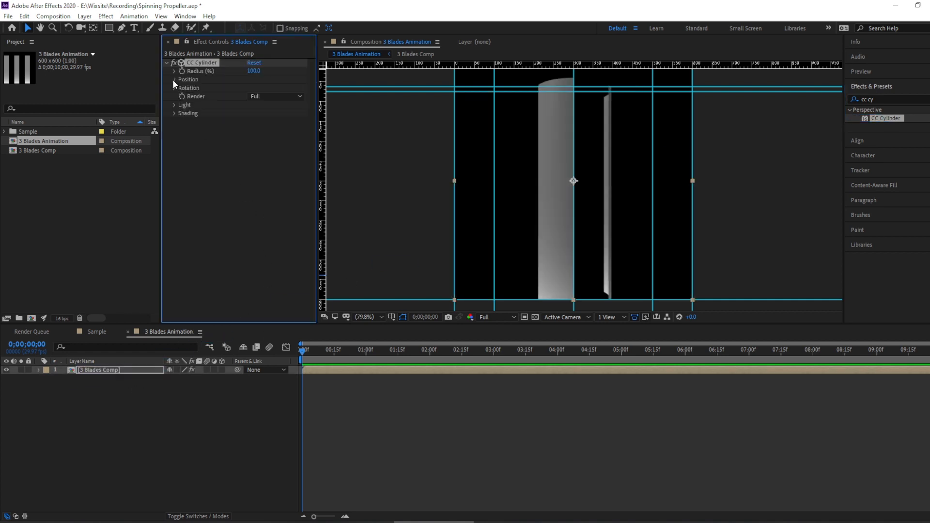
Expand CC Cylinder's Position and Rotation settings and hide the composition guides.
{"action": "left_click", "coordinate": [173, 79]}
{"action": "left_click", "coordinate": [174, 113]}
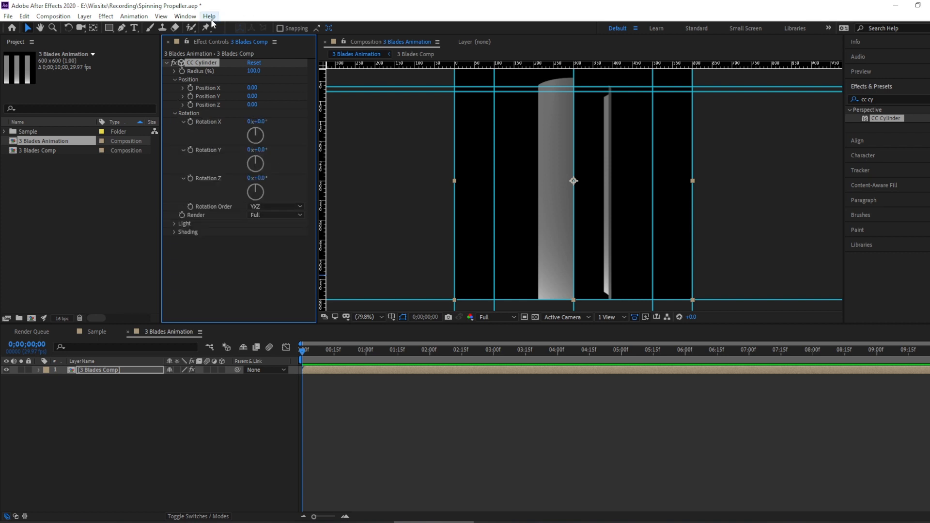
{"action": "left_click", "coordinate": [161, 16]}
{"action": "left_click", "coordinate": [144, 429]}
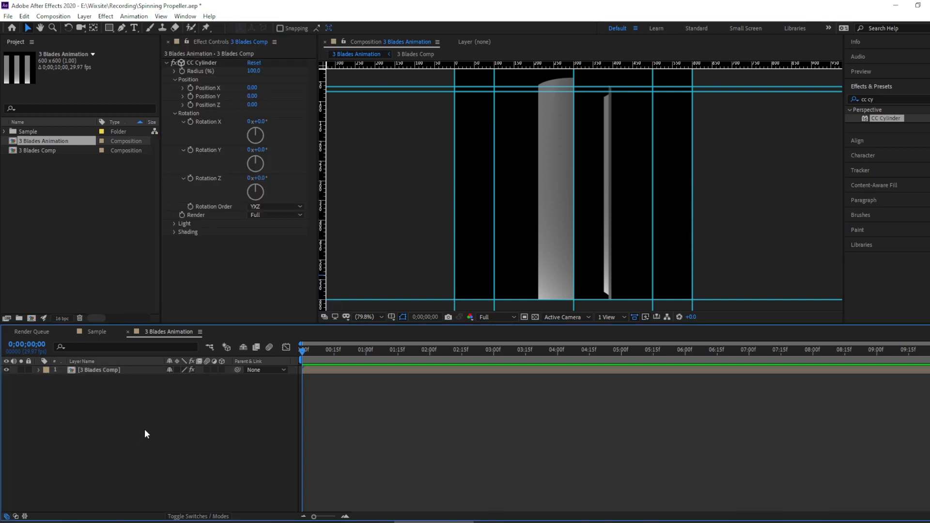
{"action": "left_click", "coordinate": [161, 16]}
{"action": "left_click", "coordinate": [196, 124]}
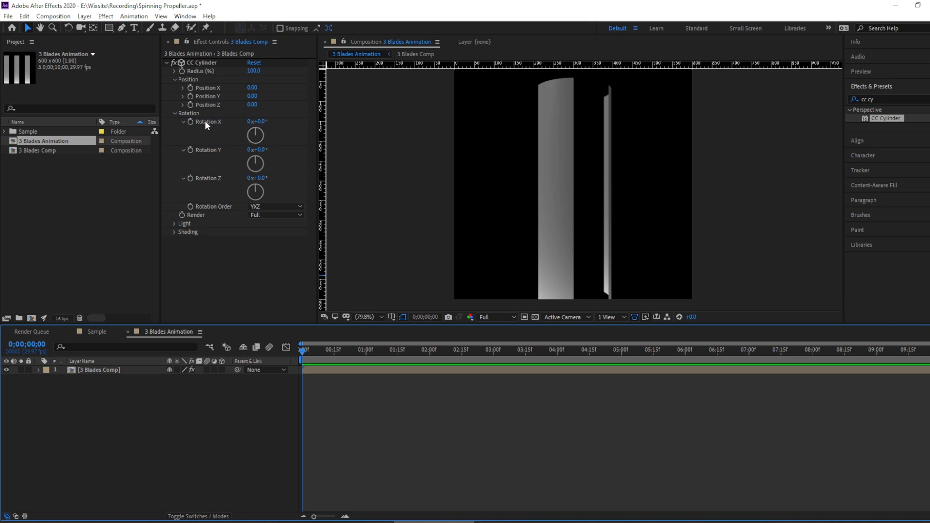
Set CC Cylinder's Rotation X to 90° and its Position Z to -120.
{"action": "left_click", "coordinate": [263, 122]}
{"action": "type", "text": "90"}
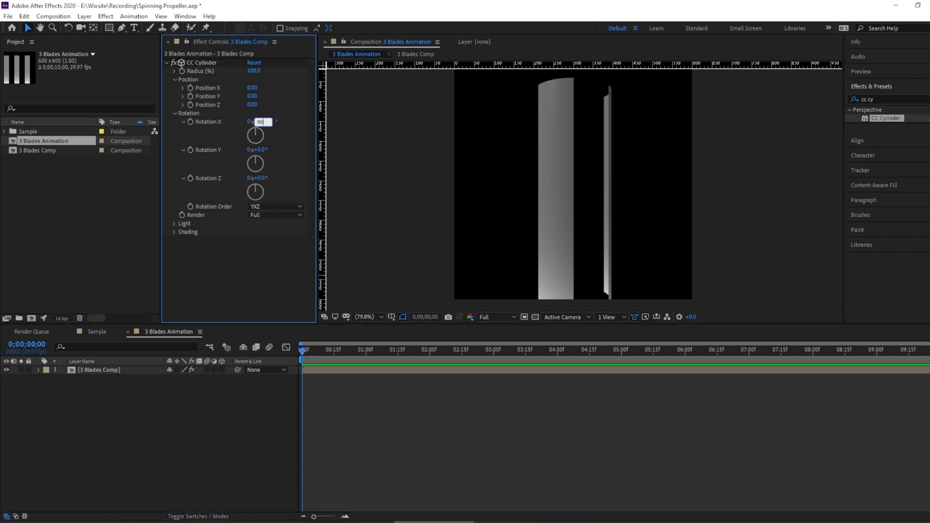
{"action": "key", "text": "Return"}
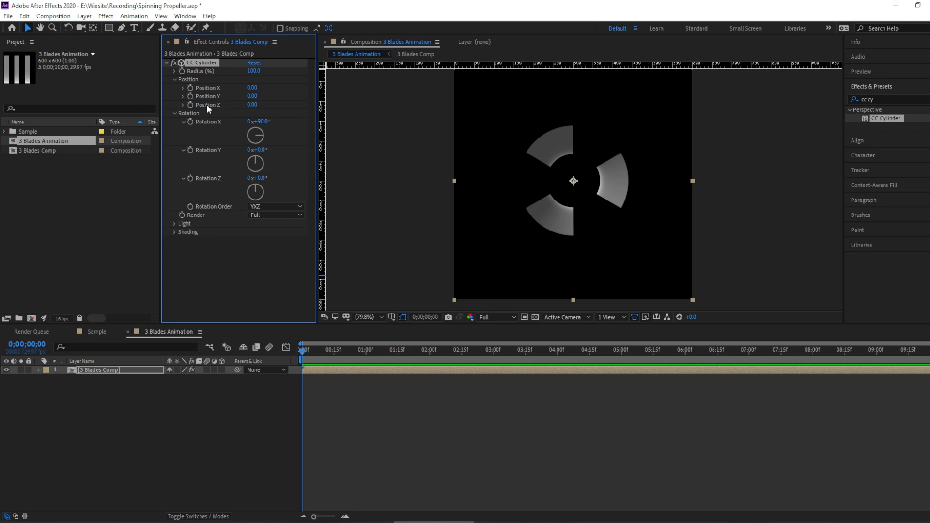
{"action": "left_click_drag", "start_coordinate": [251, 105], "coordinate": [242, 103]}
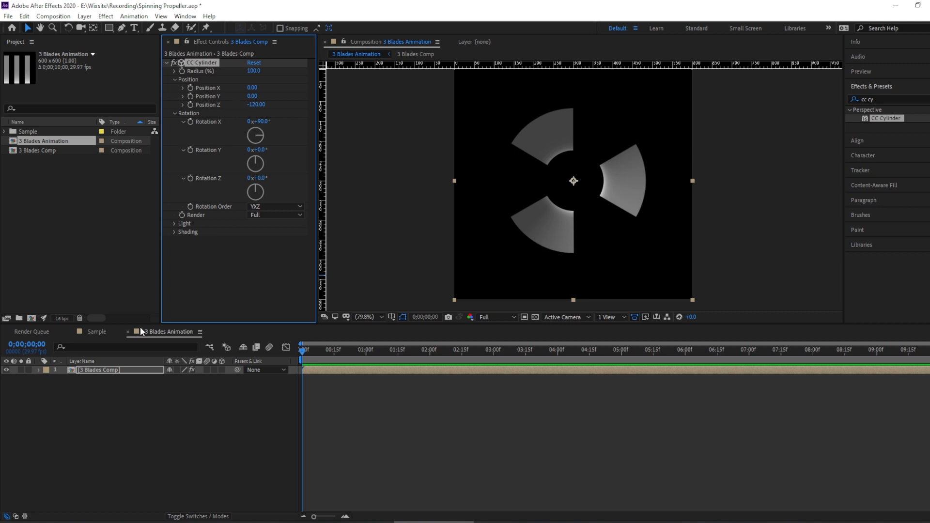
Show the guides again in the 3 Blades Animation composition.
{"action": "left_click", "coordinate": [160, 16]}
{"action": "left_click", "coordinate": [161, 436]}
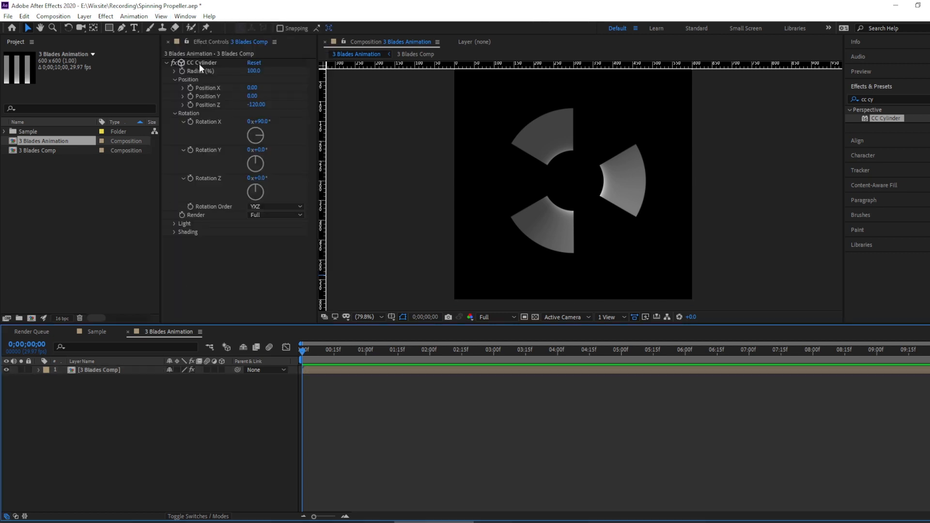
{"action": "left_click", "coordinate": [161, 16]}
{"action": "left_click", "coordinate": [169, 120]}
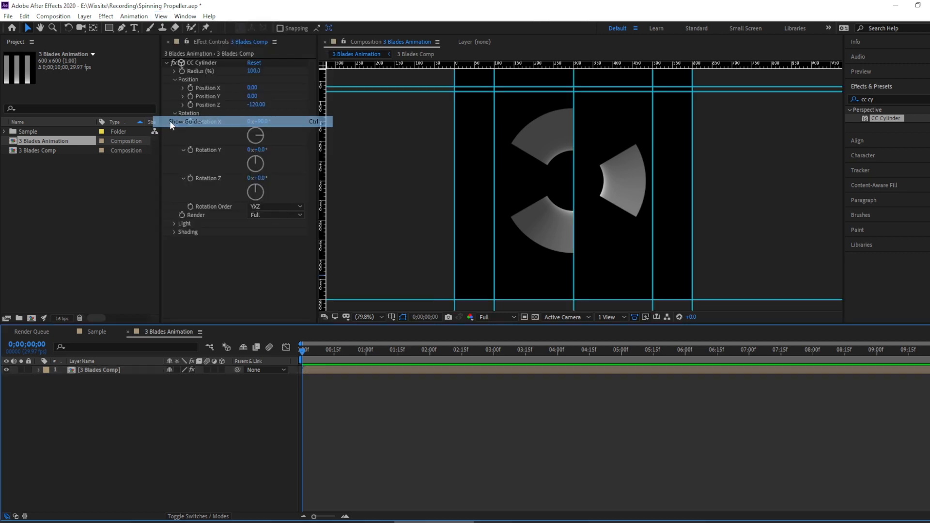
Add a new shape layer above 3 Blades Comp and name it ring.
{"action": "left_click_drag", "start_coordinate": [484, 108], "coordinate": [470, 193]}
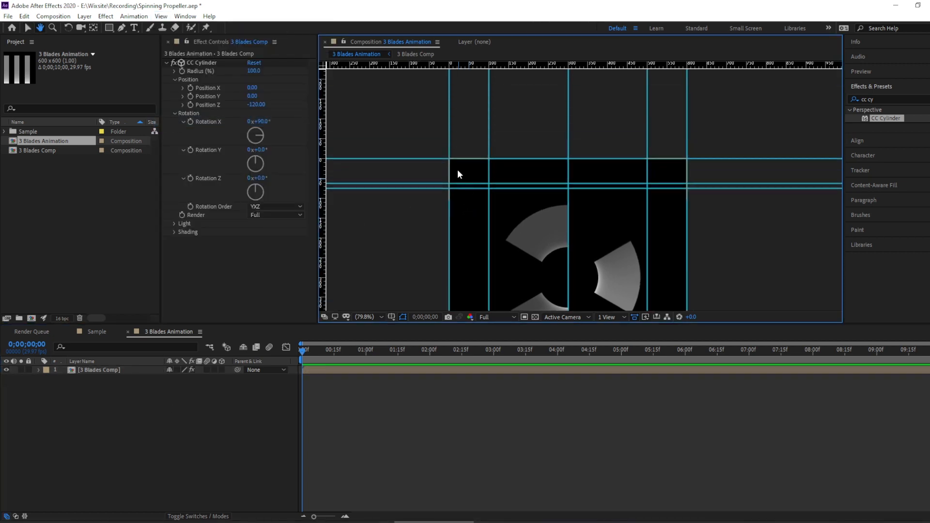
{"action": "key", "text": "v"}
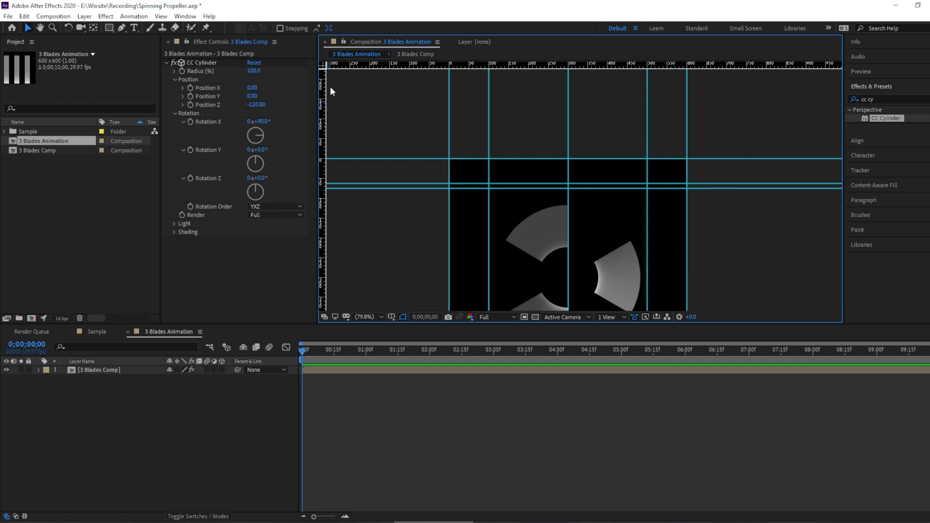
{"action": "right_click", "coordinate": [85, 420]}
{"action": "mouse_move", "coordinate": [166, 315]}
{"action": "left_click", "coordinate": [239, 381]}
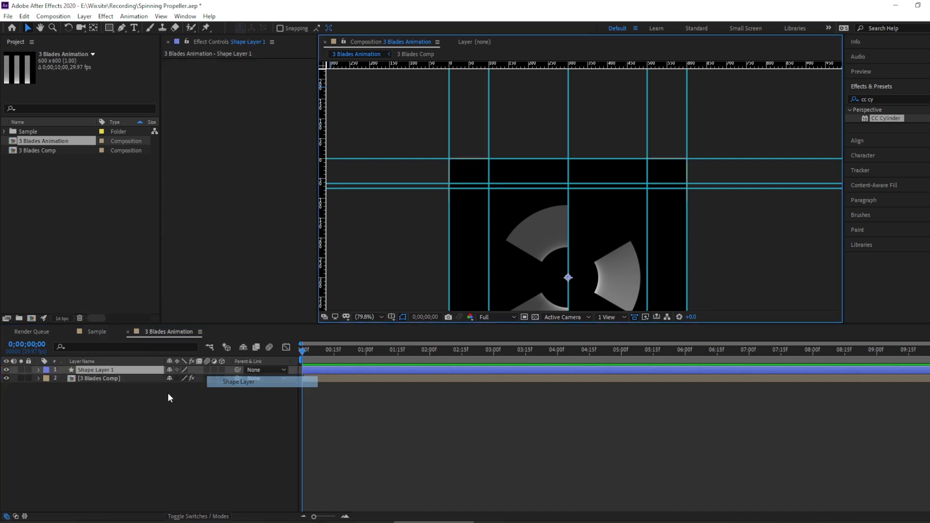
{"action": "key", "text": "Return"}
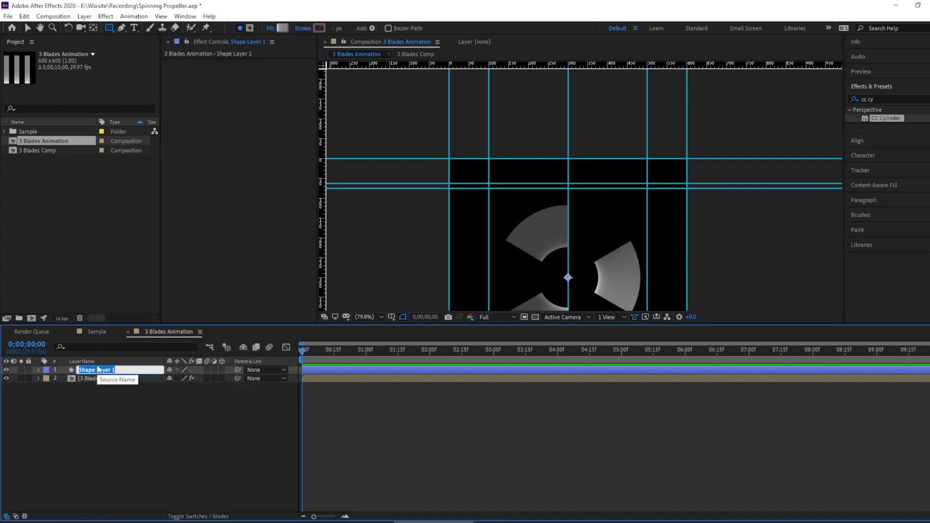
{"action": "type", "text": "ring"}
{"action": "key", "text": "Return"}
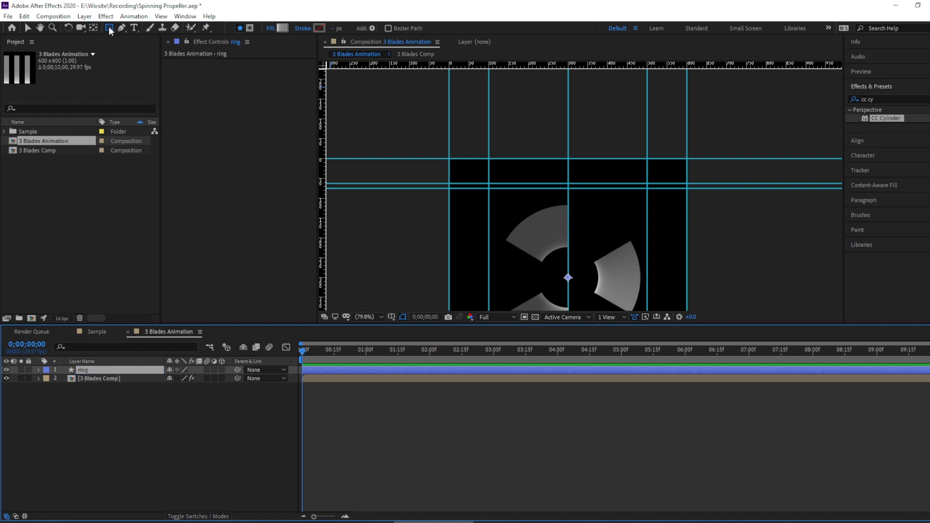
Draw a full-width rectangle on the ring layer from the composition's top edge to the upper of the two closely spaced guides.
{"action": "left_click_drag", "start_coordinate": [109, 28], "coordinate": [160, 49]}
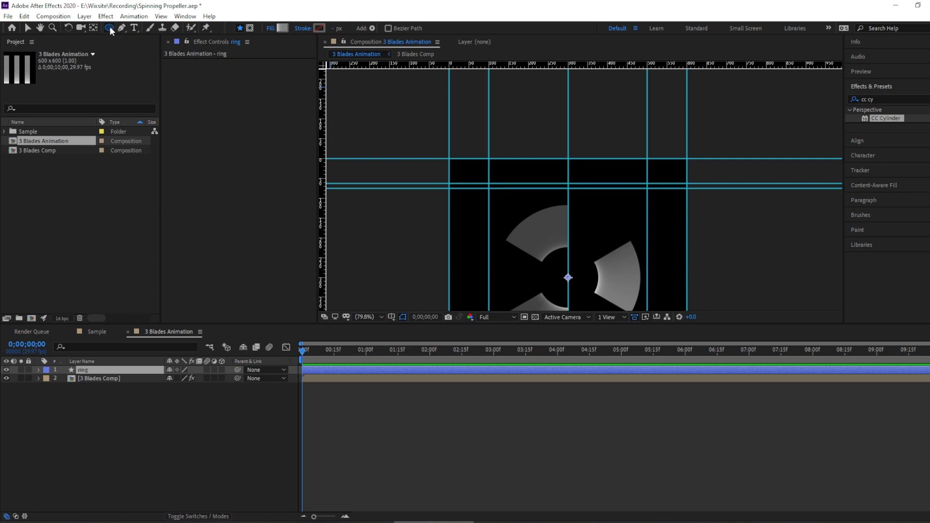
{"action": "left_click_drag", "start_coordinate": [111, 28], "coordinate": [142, 27]}
{"action": "left_click_drag", "start_coordinate": [448, 158], "coordinate": [685, 181]}
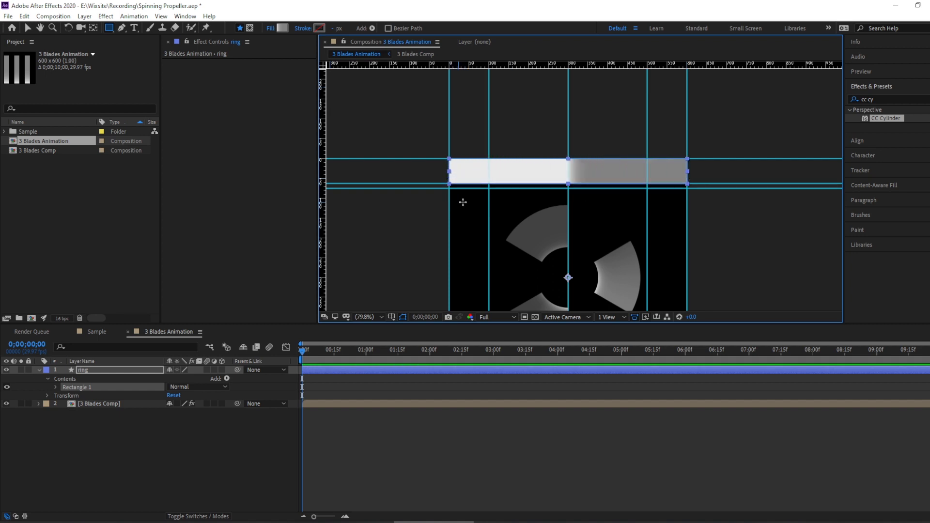
Change the ring rectangle's fill from a gradient to a solid gray with hex colour 727272.
{"action": "left_click", "coordinate": [270, 29]}
{"action": "left_click", "coordinate": [279, 247]}
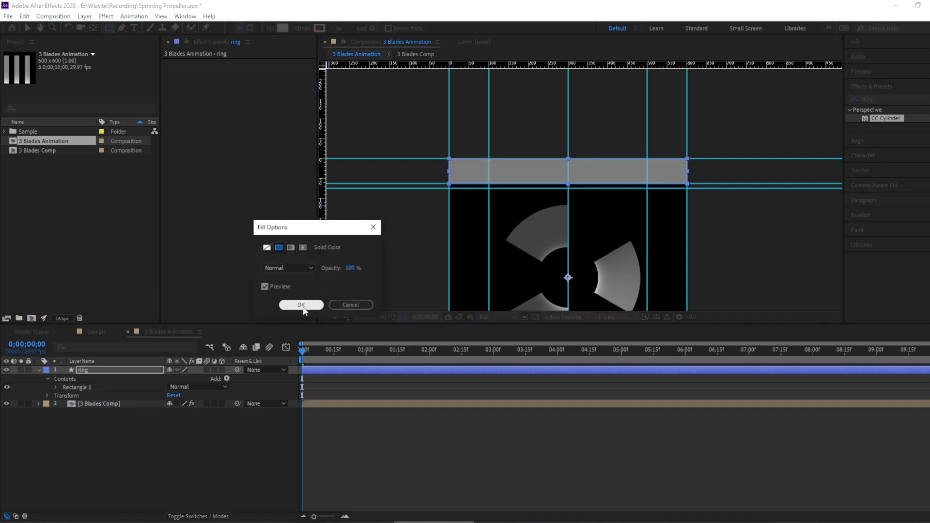
{"action": "left_click", "coordinate": [301, 304]}
{"action": "left_click", "coordinate": [282, 28]}
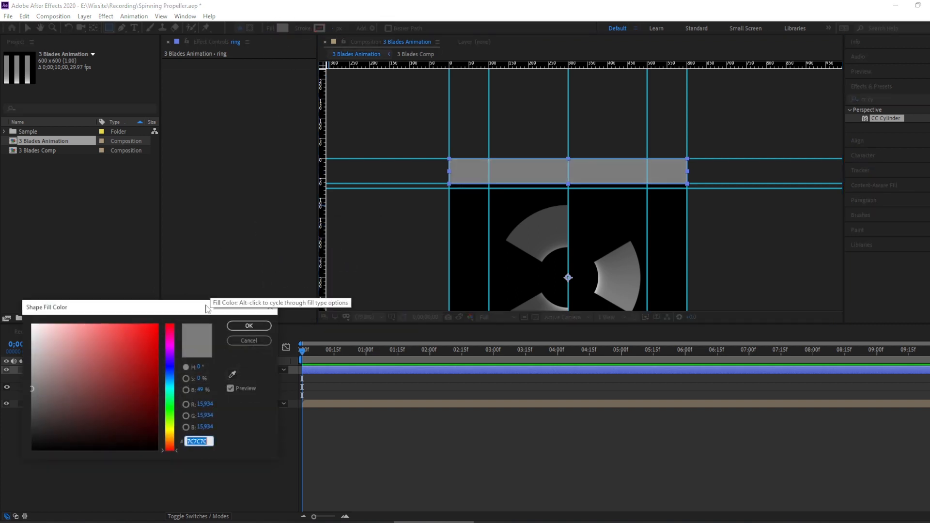
{"action": "mouse_move", "coordinate": [31, 388]}
{"action": "left_mouse_down"}
{"action": "mouse_move", "coordinate": [27, 373]}
{"action": "mouse_move", "coordinate": [24, 388]}
{"action": "left_mouse_up"}
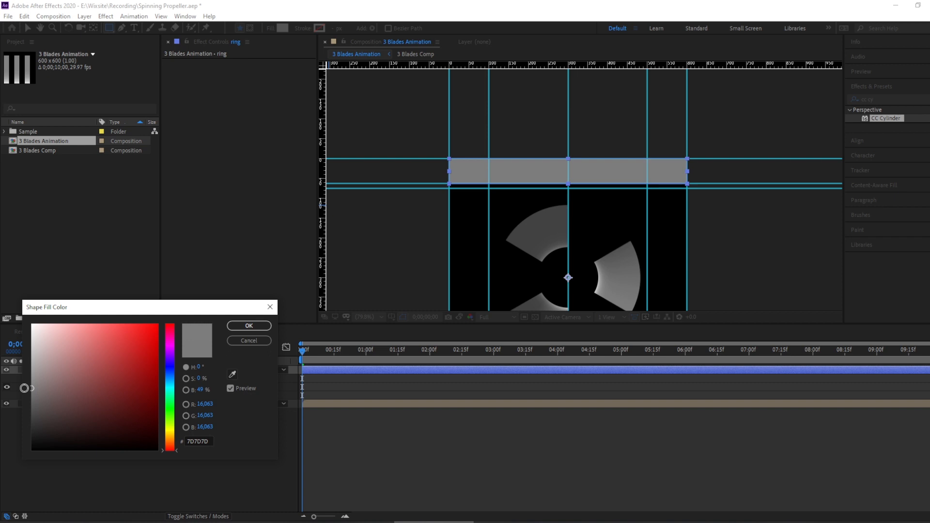
{"action": "left_click_drag", "start_coordinate": [24, 388], "coordinate": [23, 393]}
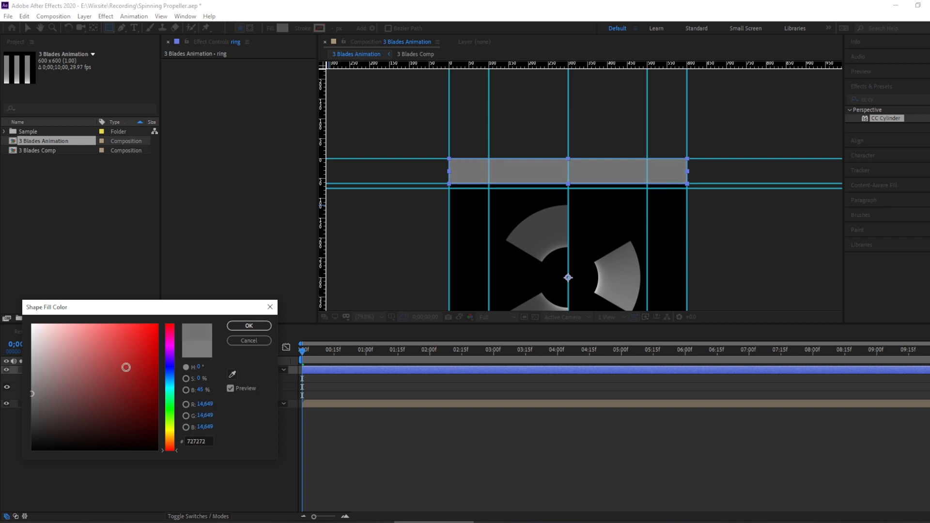
{"action": "left_click", "coordinate": [259, 330]}
Copy the CC Cylinder effect from the 3 Blades Comp layer and paste it onto the ring layer.
{"action": "key", "text": "h"}
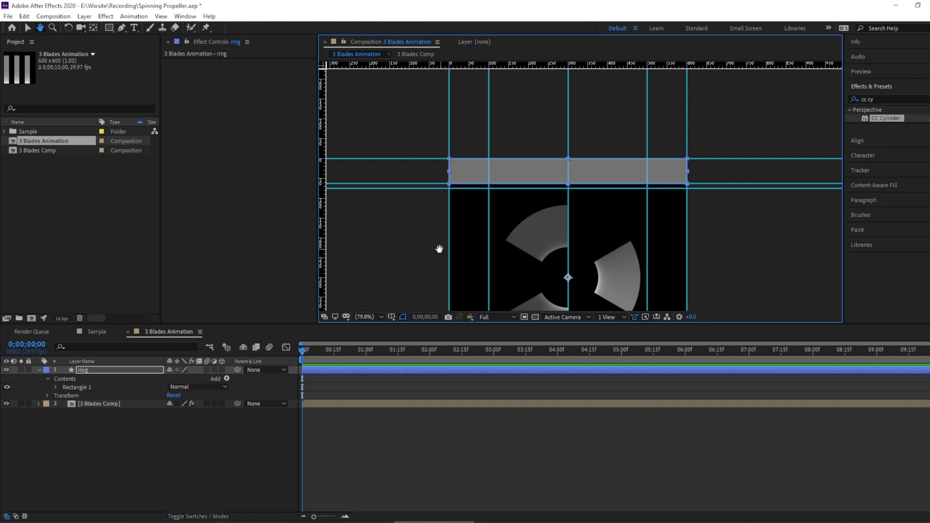
{"action": "left_click_drag", "start_coordinate": [438, 251], "coordinate": [418, 190]}
{"action": "key", "text": "q"}
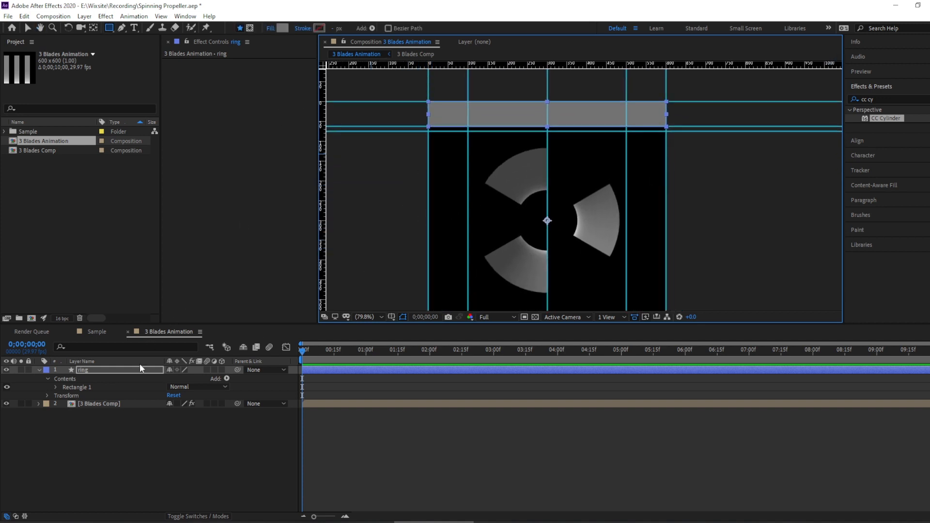
{"action": "left_click", "coordinate": [93, 403]}
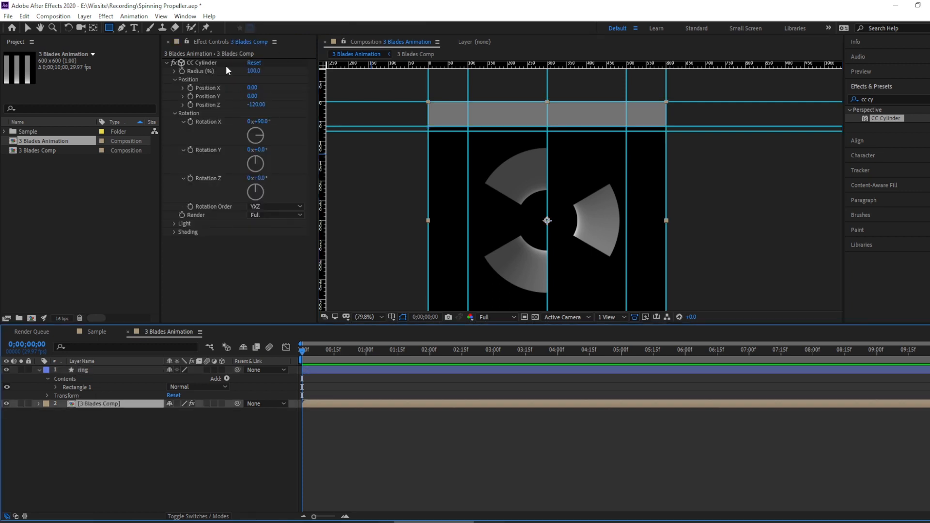
{"action": "left_click", "coordinate": [199, 62]}
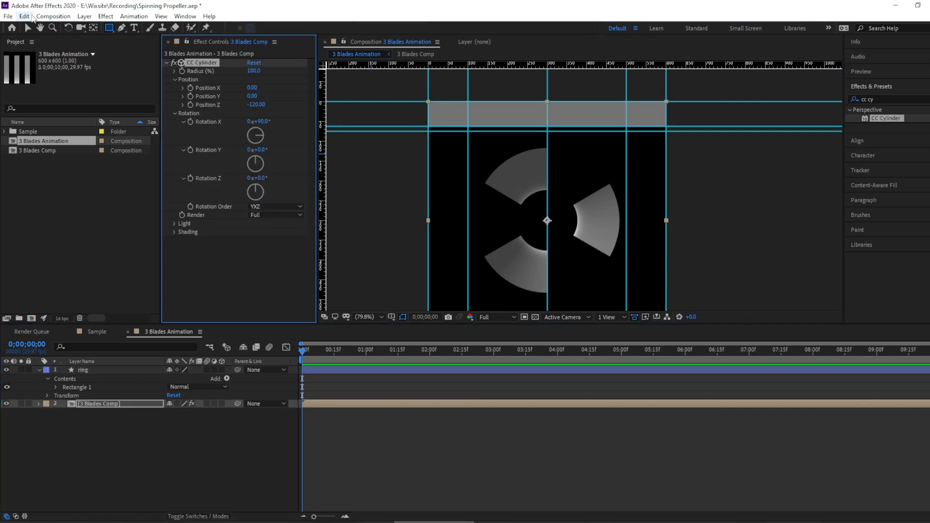
{"action": "left_click", "coordinate": [25, 16]}
{"action": "left_click", "coordinate": [41, 75]}
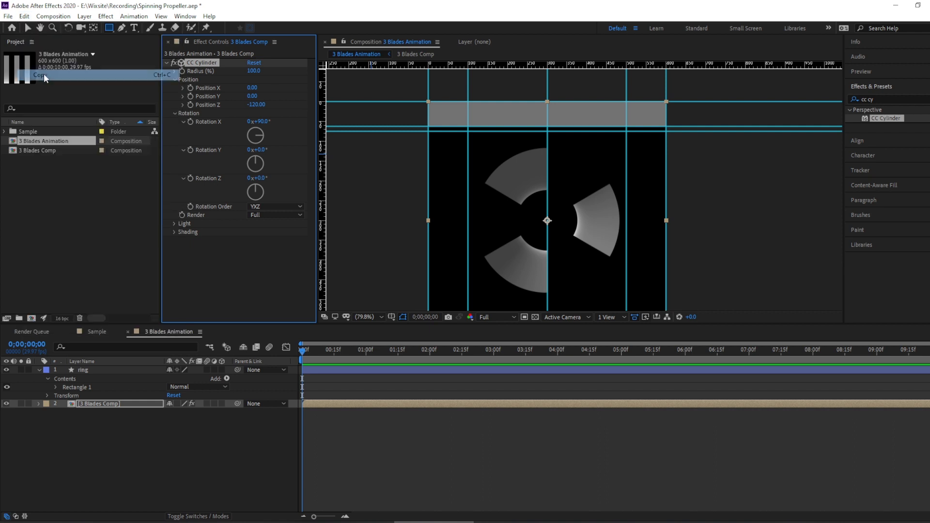
{"action": "left_click", "coordinate": [84, 370]}
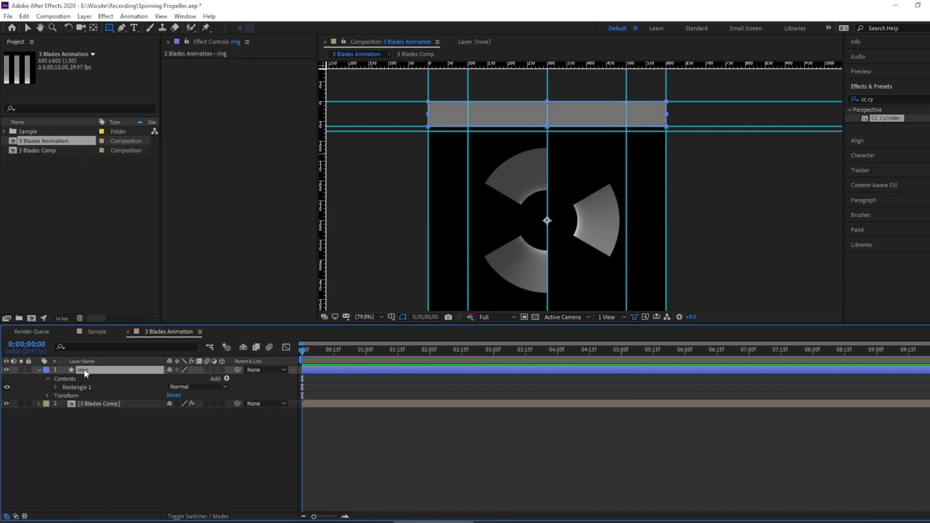
{"action": "left_click", "coordinate": [24, 17]}
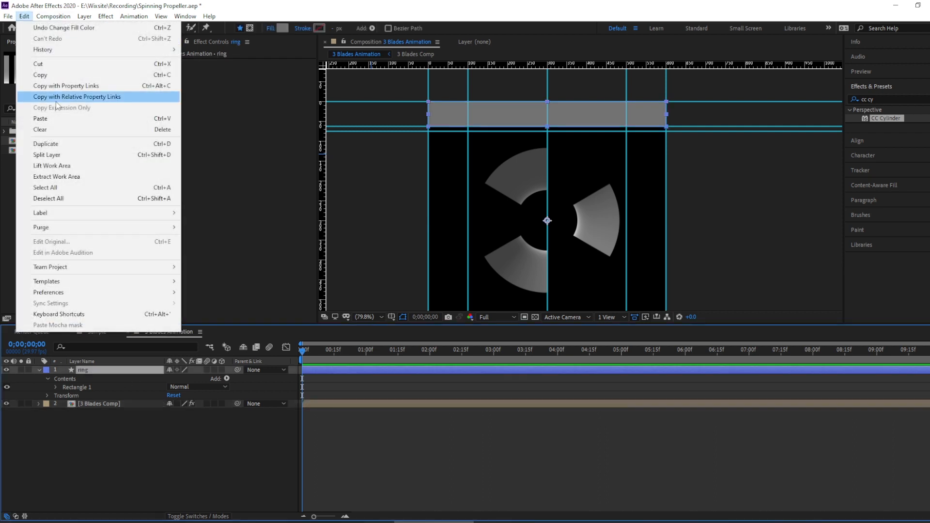
{"action": "left_click", "coordinate": [52, 118]}
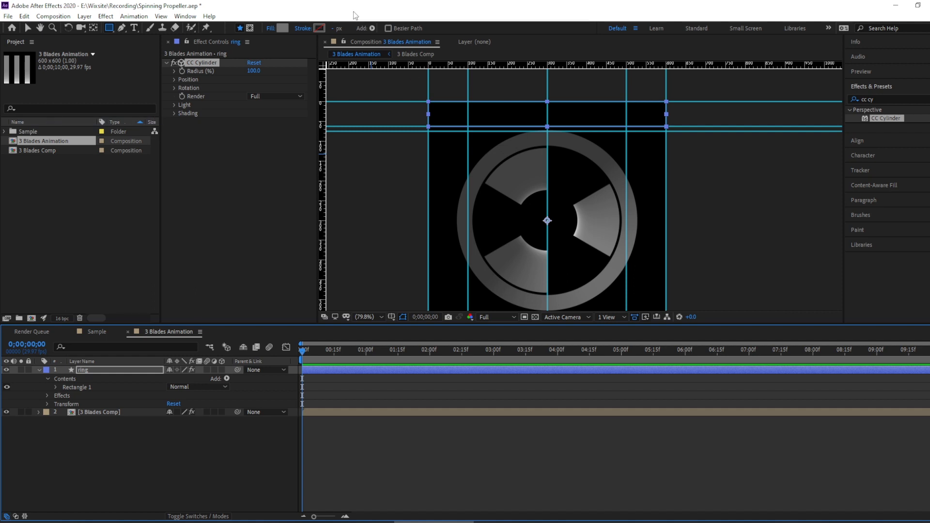
Hide the guides in the 3 Blades Animation composition and deselect the ring layer.
{"action": "left_click", "coordinate": [160, 16]}
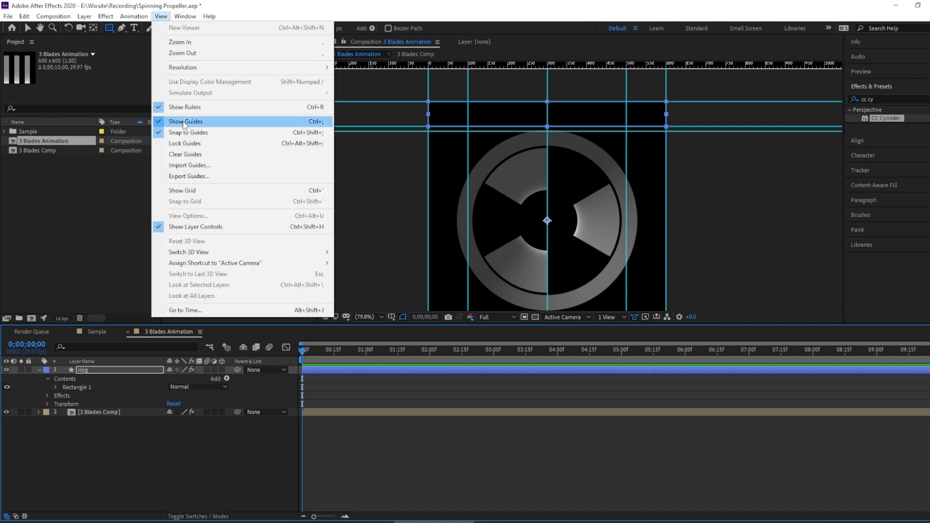
{"action": "left_click", "coordinate": [185, 122]}
{"action": "left_click", "coordinate": [220, 482]}
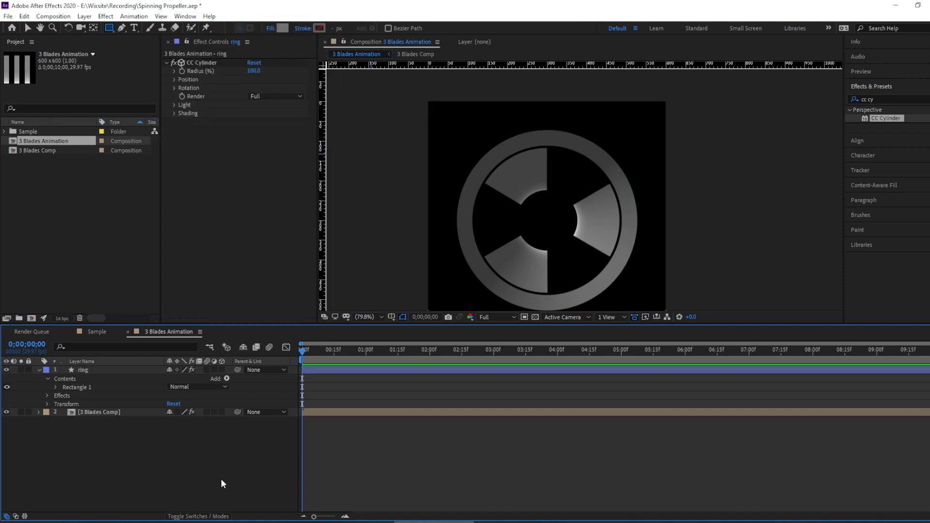
Try turning the blades with CC Cylinder's Rotation Z on 3 Blades Comp, and undo the change.
{"action": "left_click", "coordinate": [92, 413]}
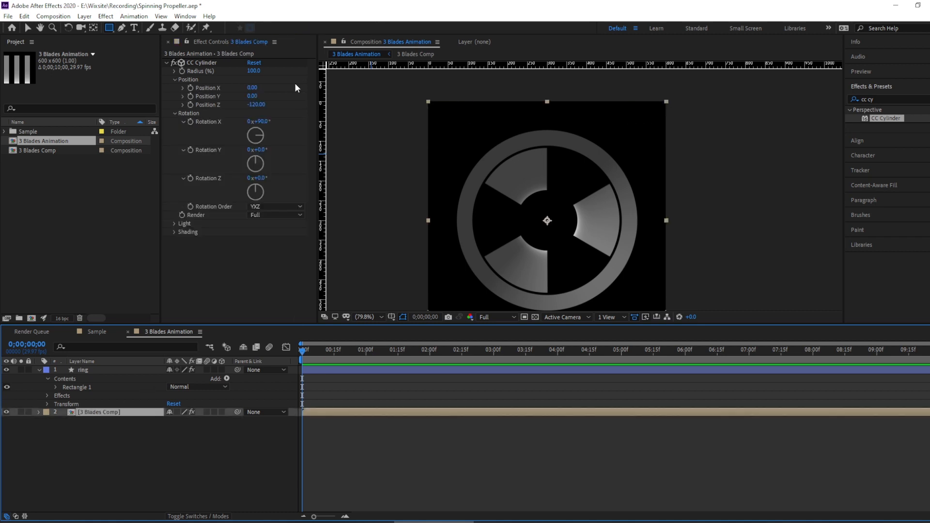
{"action": "left_click_drag", "start_coordinate": [265, 180], "coordinate": [337, 180]}
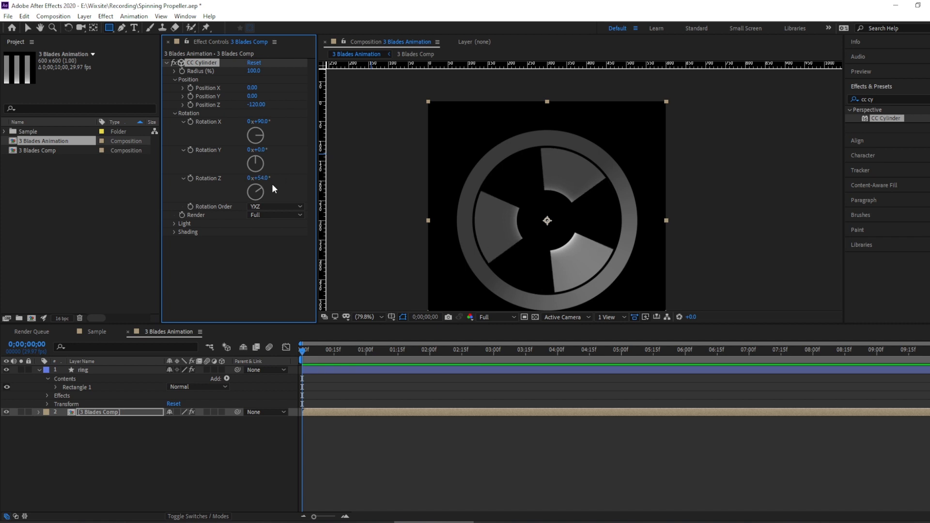
{"action": "key", "text": "ctrl+z"}
At 0;00;00;00, start keyframing CC Cylinder's Rotation Z and Light Direction on 3 Blades Comp and reveal both keyframed properties in the timeline.
{"action": "left_click_drag", "start_coordinate": [305, 352], "coordinate": [276, 353]}
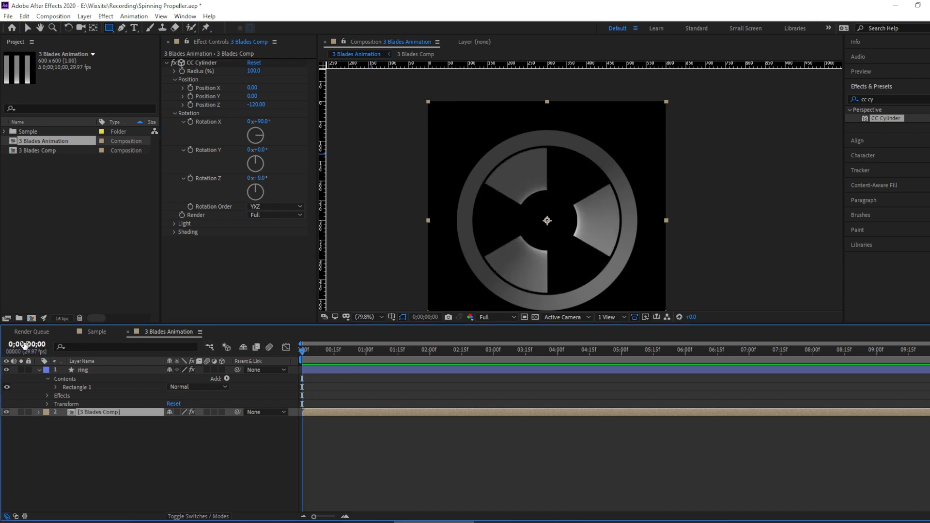
{"action": "left_click", "coordinate": [189, 178]}
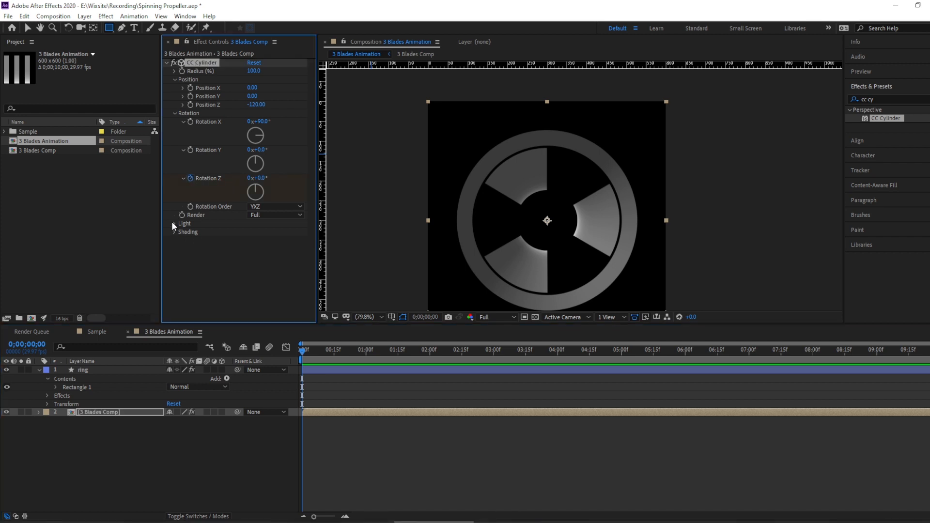
{"action": "left_click", "coordinate": [174, 224]}
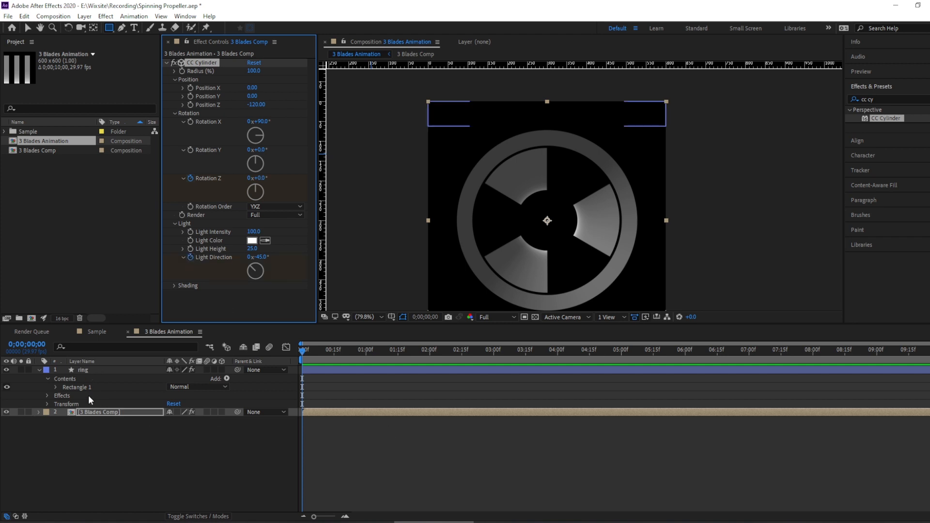
{"action": "left_click", "coordinate": [99, 413]}
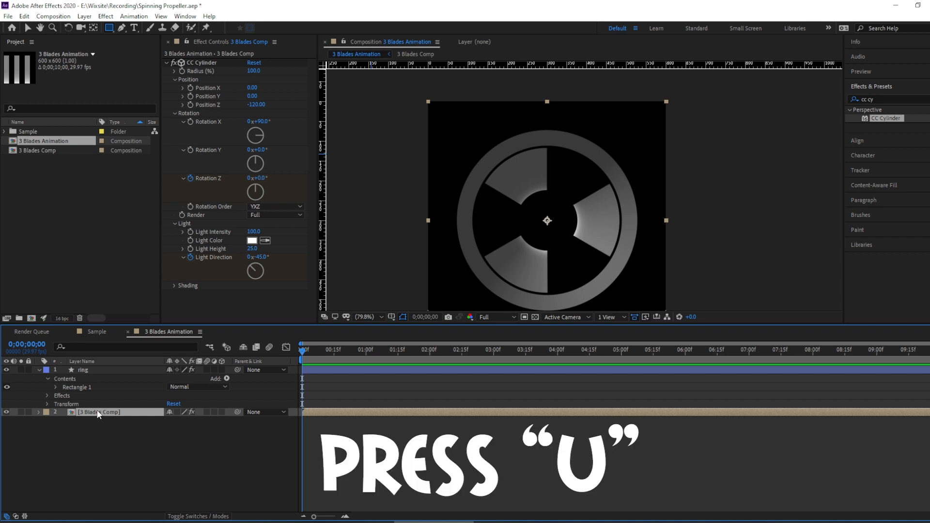
{"action": "key", "text": "u"}
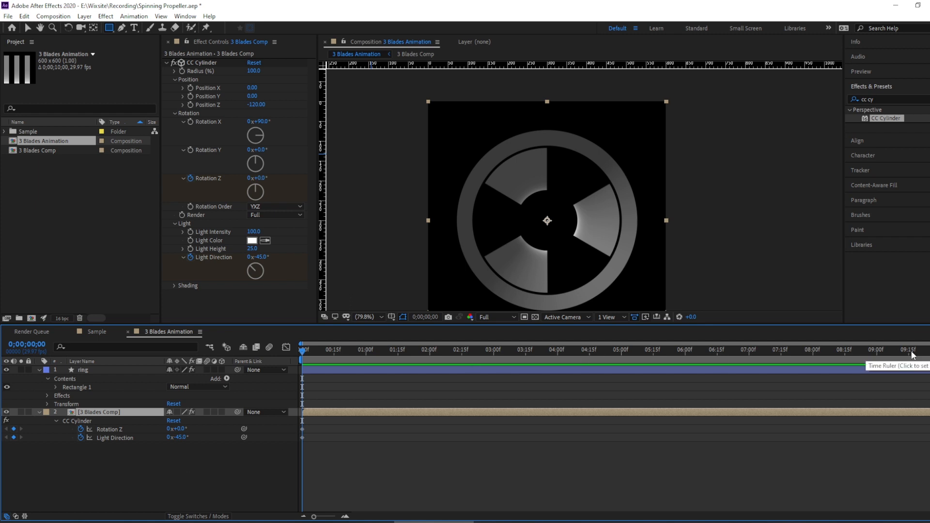
Add Rotation Z and Light Direction keyframes on 3 Blades Comp at the last frame, 0;00;09;29.
{"action": "left_click_drag", "start_coordinate": [918, 349], "coordinate": [928, 349]}
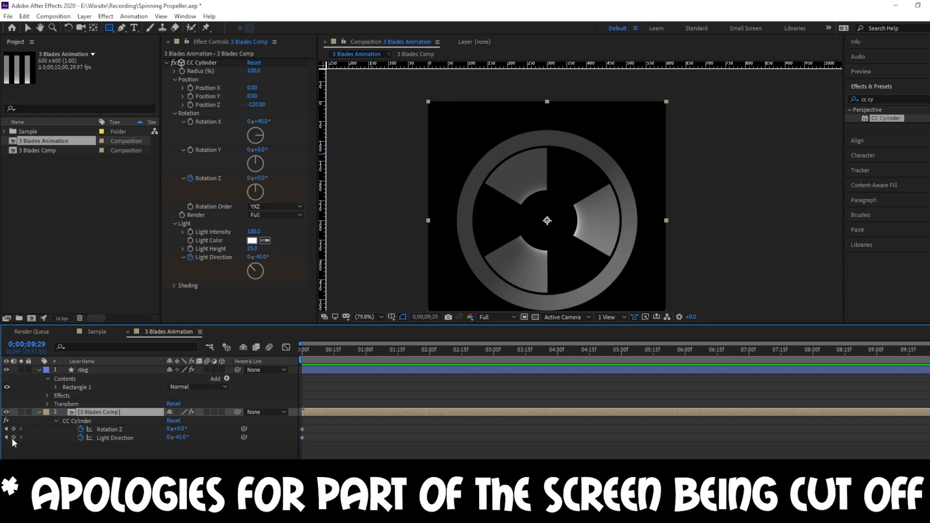
{"action": "left_click", "coordinate": [13, 429]}
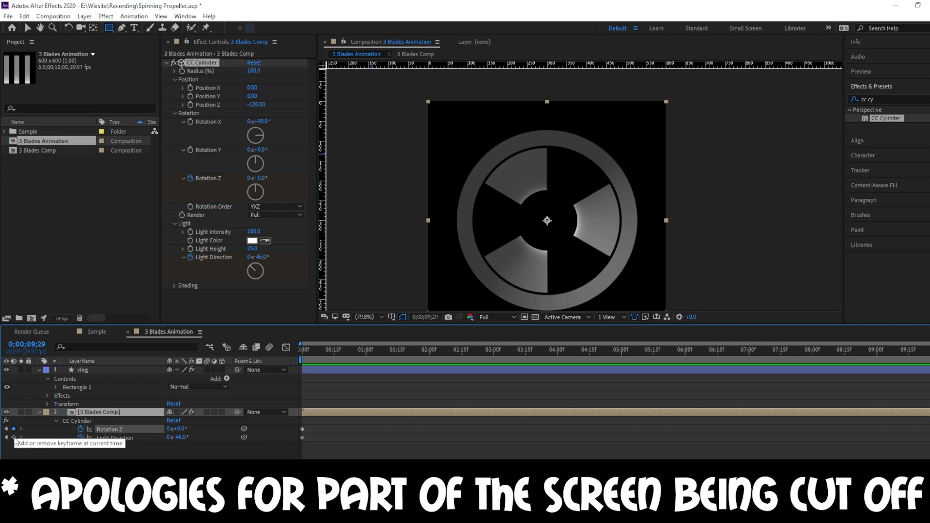
{"action": "left_click", "coordinate": [14, 437]}
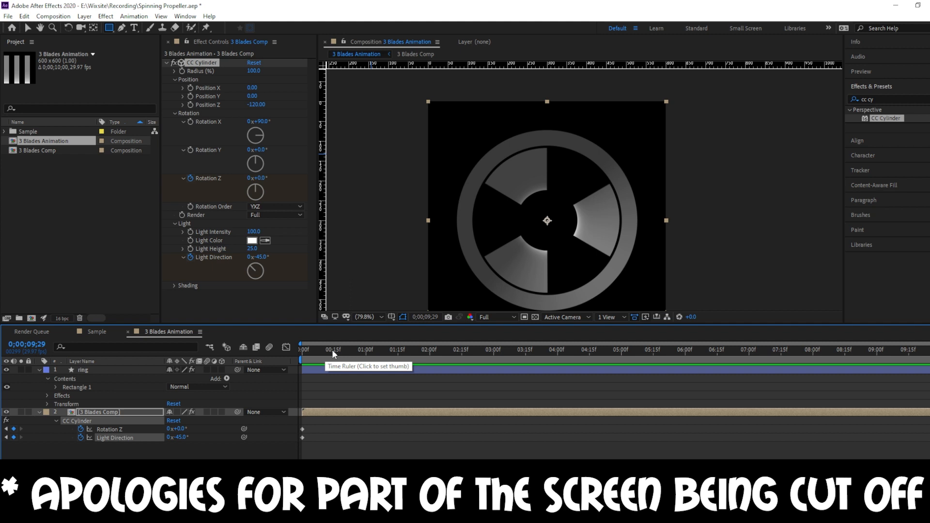
At 0;00;09;29, set Rotation Z to 3 revolutions and Light Direction to -80 revolutions on 3 Blades Comp.
{"action": "left_click", "coordinate": [109, 427]}
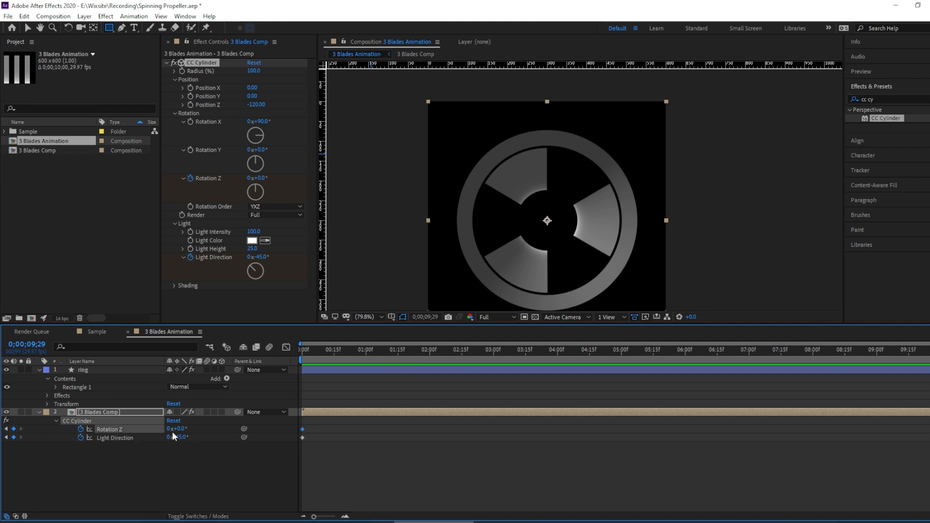
{"action": "left_click", "coordinate": [168, 429]}
{"action": "type", "text": "3"}
{"action": "key", "text": "Return"}
{"action": "type", "text": "-80"}
{"action": "key", "text": "Return"}
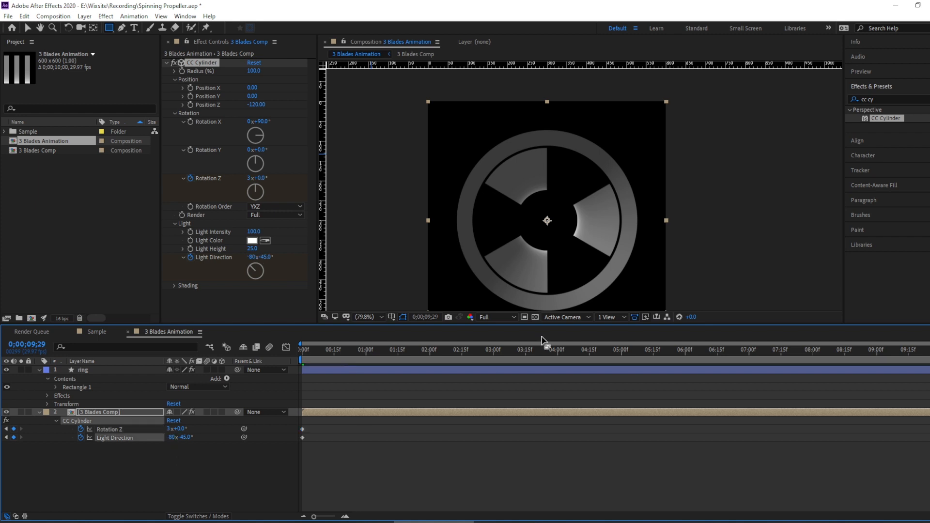
Preview the animation and set the Rotation Z keyframe at 0;00;00;00 to 0 revolutions.
{"action": "key", "text": "space"}
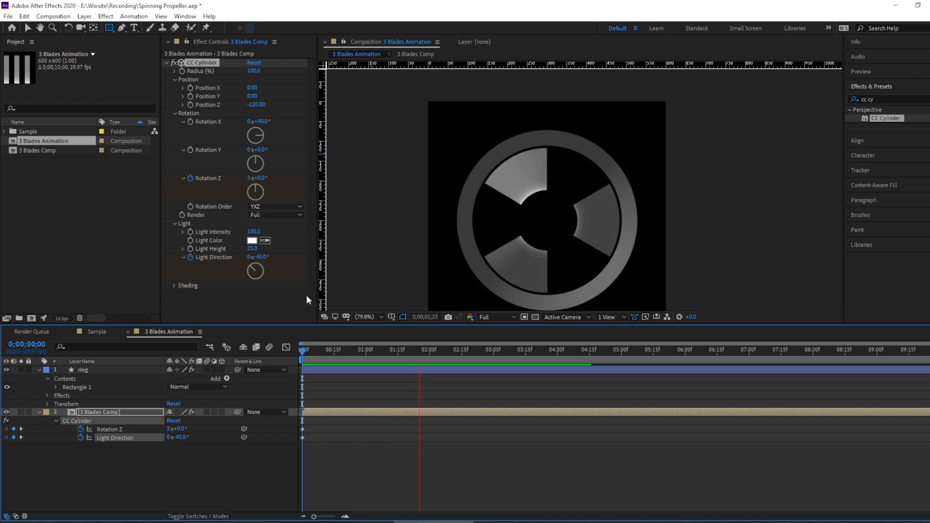
{"action": "key", "text": "space"}
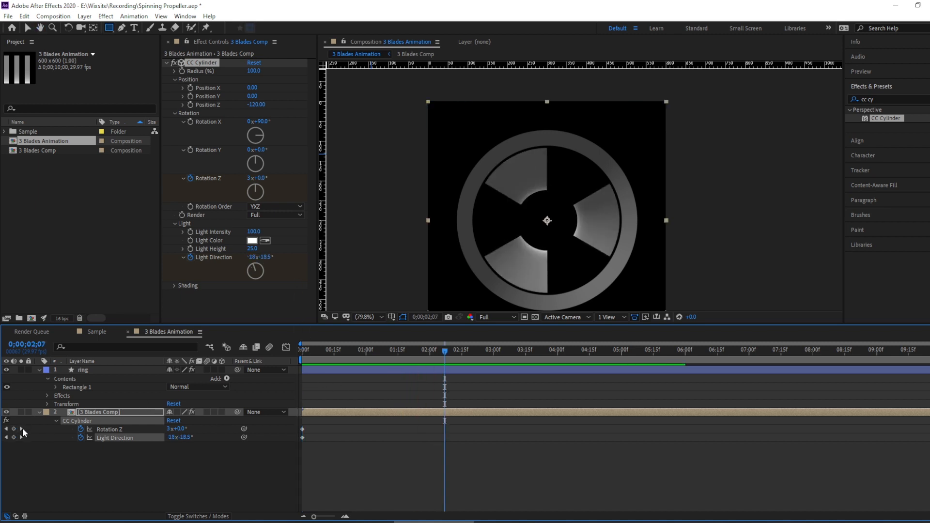
{"action": "left_click", "coordinate": [21, 437]}
{"action": "left_click", "coordinate": [7, 437]}
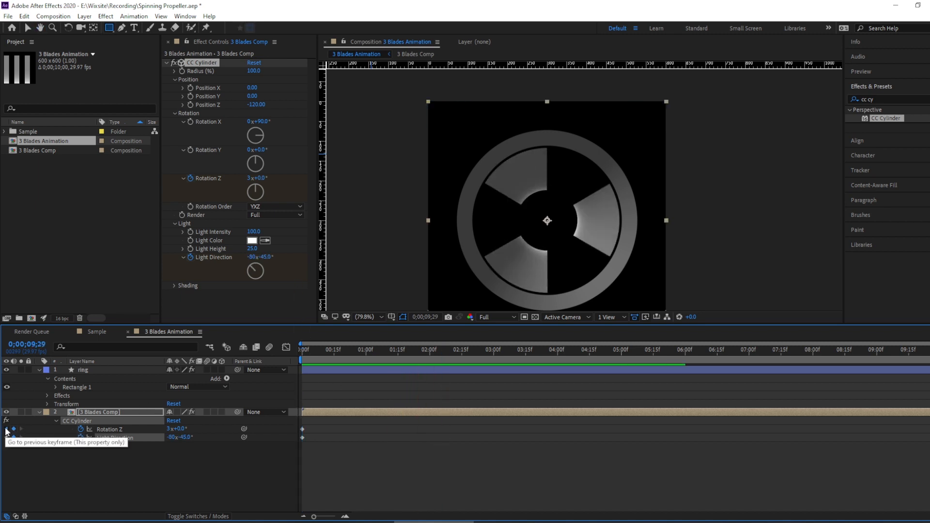
{"action": "left_click", "coordinate": [161, 456]}
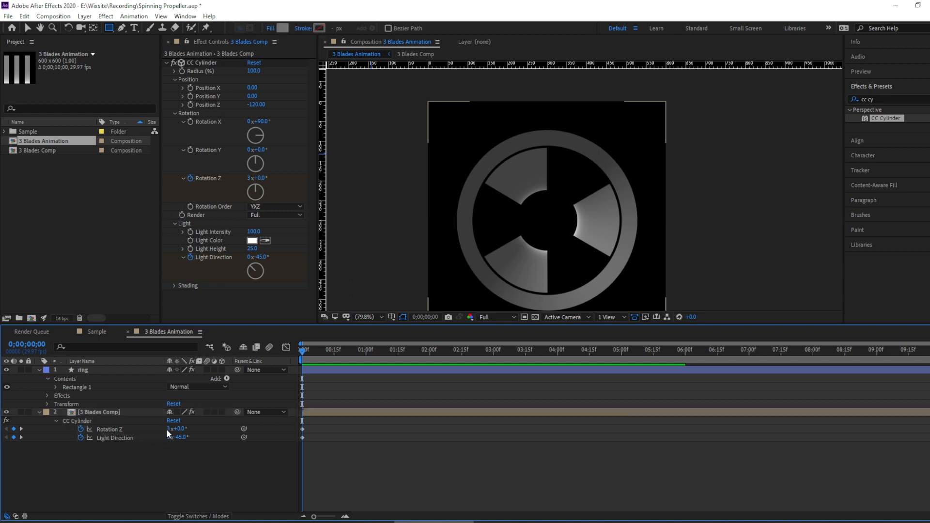
{"action": "left_click", "coordinate": [168, 429]}
{"action": "type", "text": "0"}
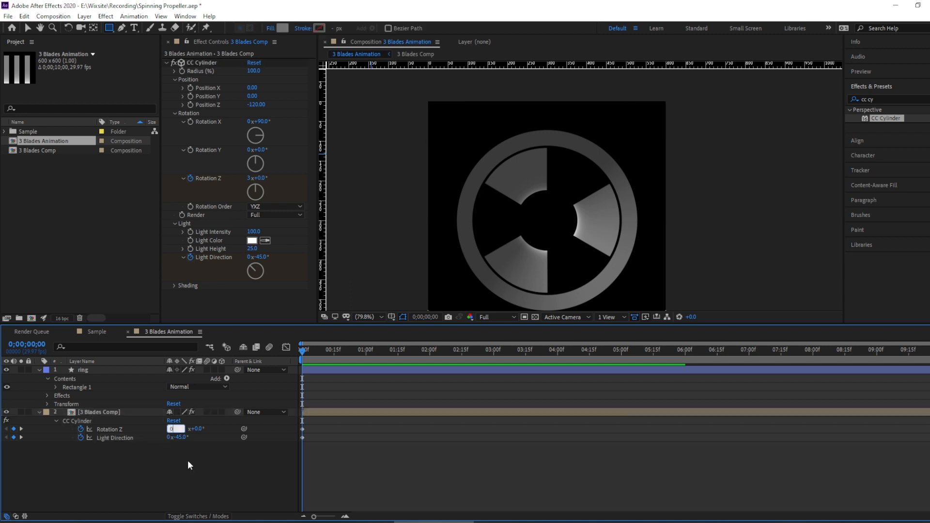
{"action": "key", "text": "Return"}
Play the animation from the first frame to check the blades' spin and moving light, and return to the start.
{"action": "left_click_drag", "start_coordinate": [333, 351], "coordinate": [297, 347]}
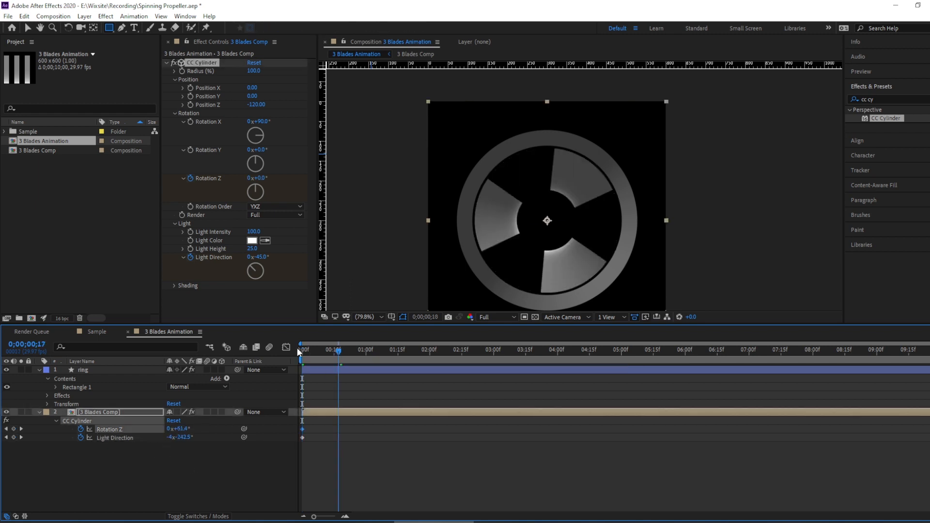
{"action": "key", "text": "space"}
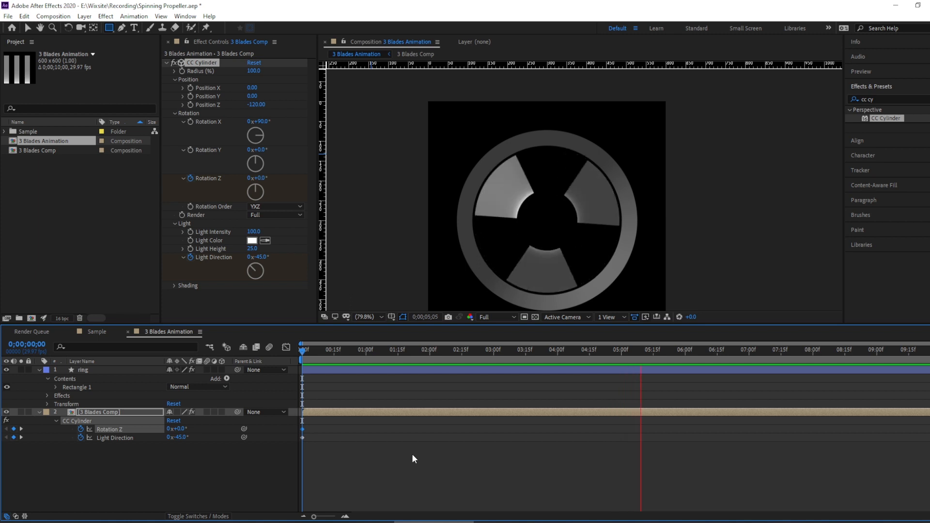
{"action": "key", "text": "space"}
{"action": "left_click_drag", "start_coordinate": [328, 352], "coordinate": [264, 357]}
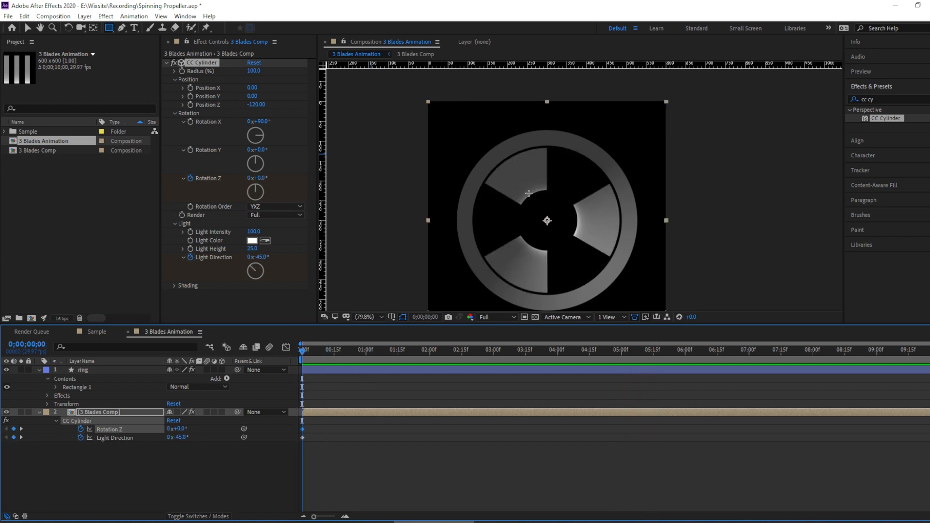
{"action": "right_click", "coordinate": [107, 466]}
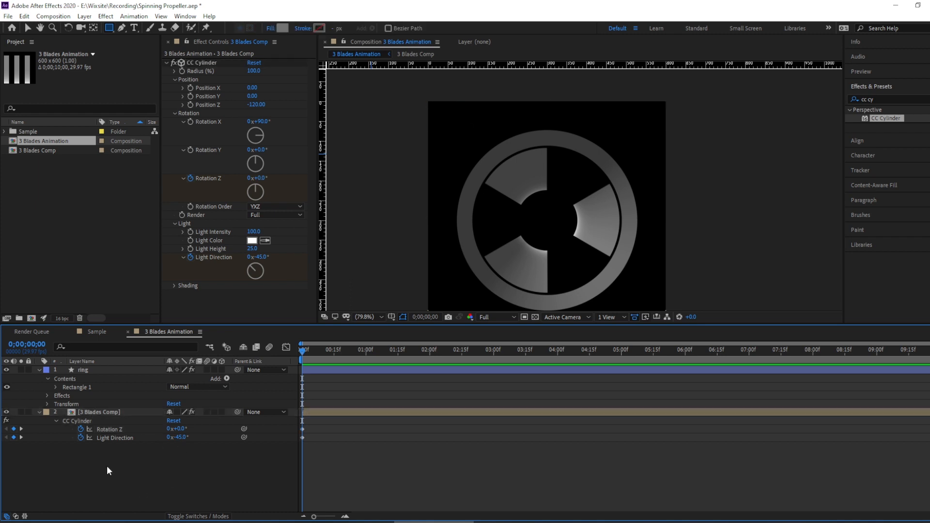
Add a new shape layer to the 3 Blades Animation composition and rename it nose.
{"action": "mouse_move", "coordinate": [150, 360]}
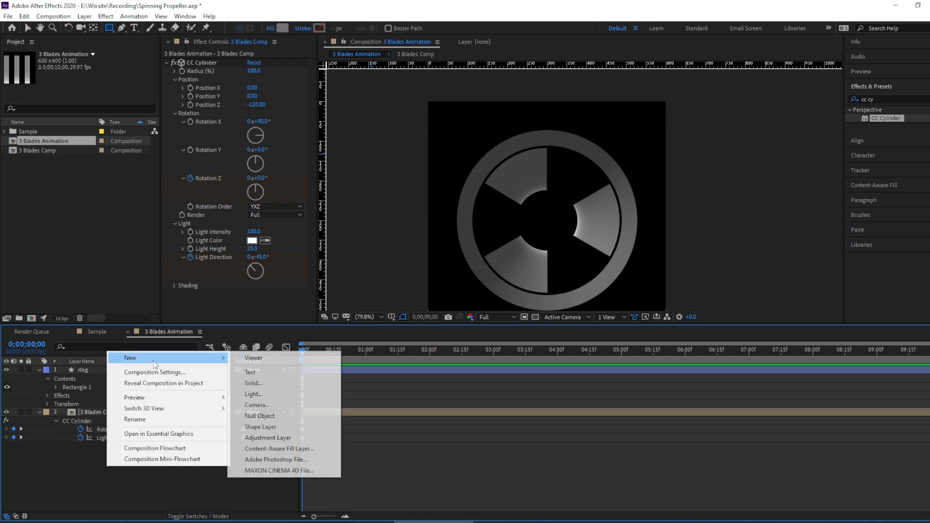
{"action": "left_click", "coordinate": [264, 427]}
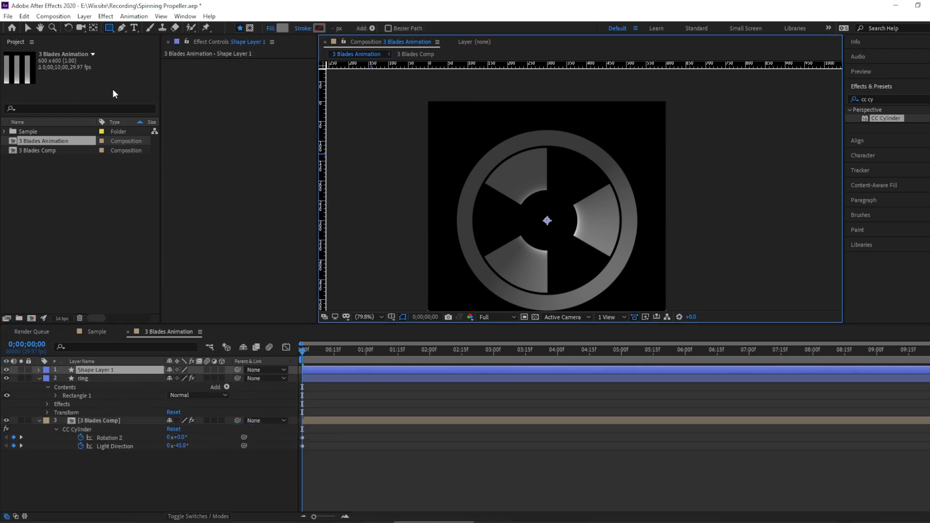
{"action": "left_click", "coordinate": [97, 371]}
{"action": "key", "text": "Return"}
{"action": "type", "text": "no"}
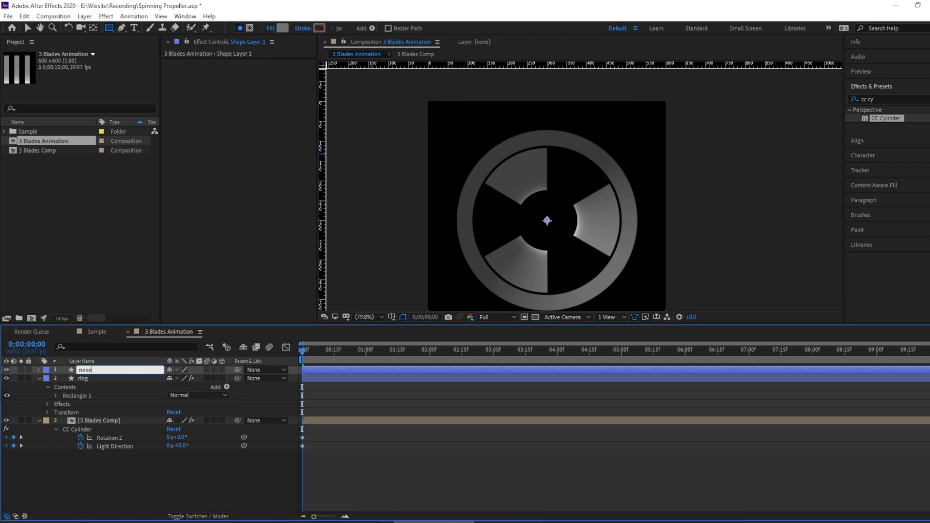
{"action": "type", "text": "se"}
{"action": "key", "text": "Return"}
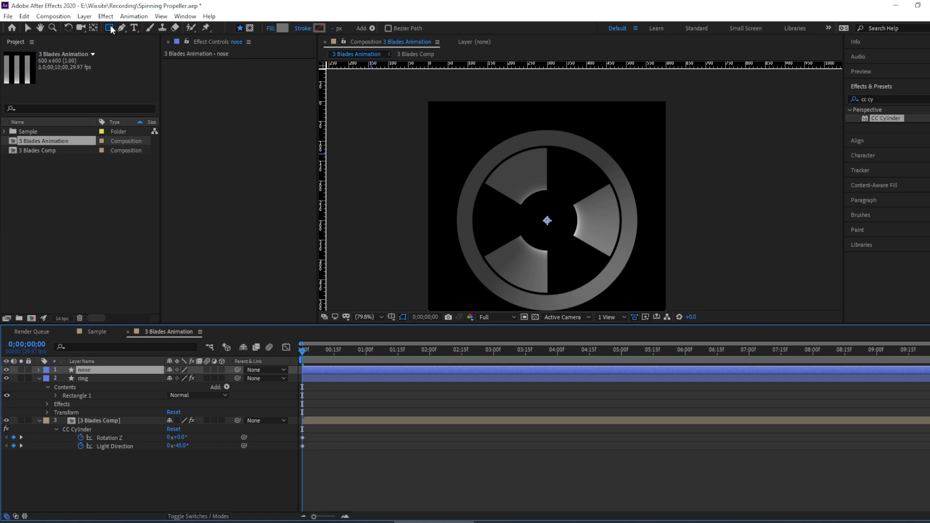
Draw a circle on the nose layer to cover the blades' hub and centre it horizontally and vertically in the composition.
{"action": "left_click_drag", "start_coordinate": [110, 24], "coordinate": [141, 50]}
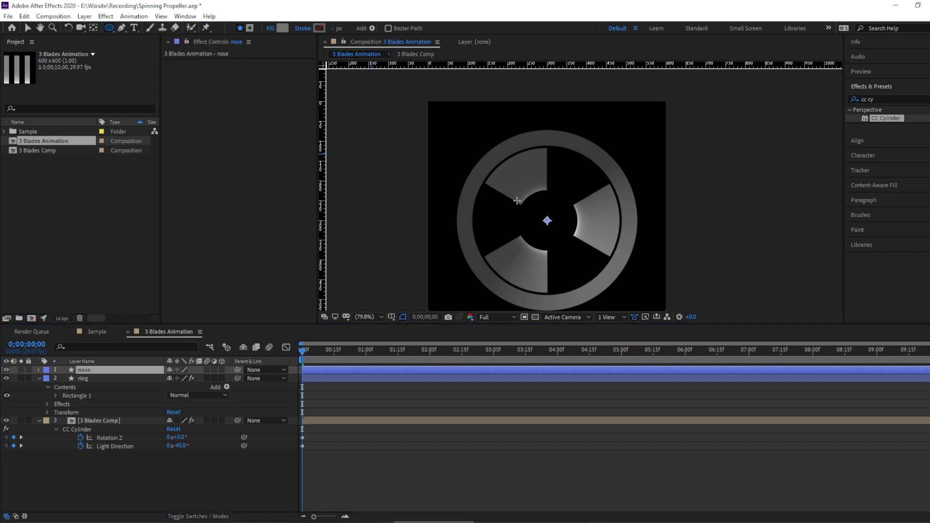
{"action": "mouse_move", "coordinate": [515, 200]}
{"action": "left_mouse_down"}
{"action": "mouse_move", "coordinate": [578, 259]}
{"action": "mouse_move", "coordinate": [564, 234]}
{"action": "left_mouse_up"}
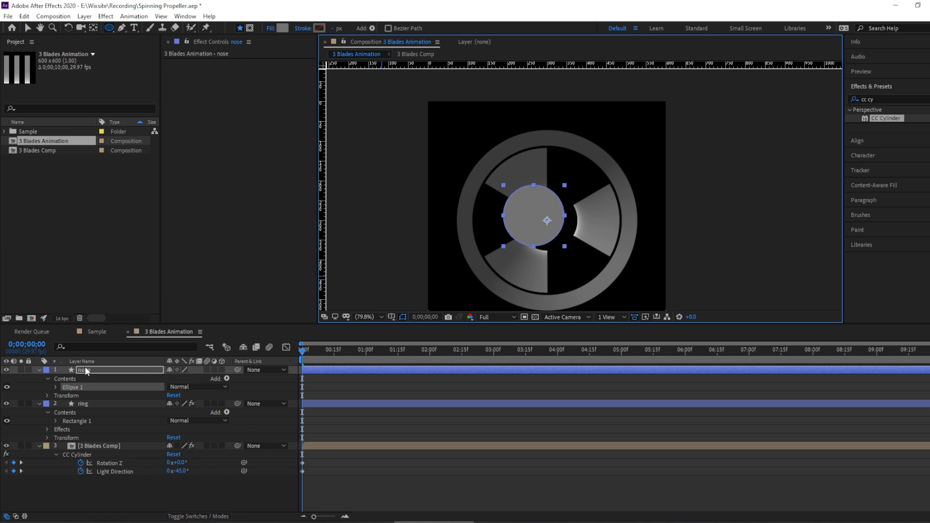
{"action": "key", "text": "Return"}
{"action": "left_click", "coordinate": [859, 141]}
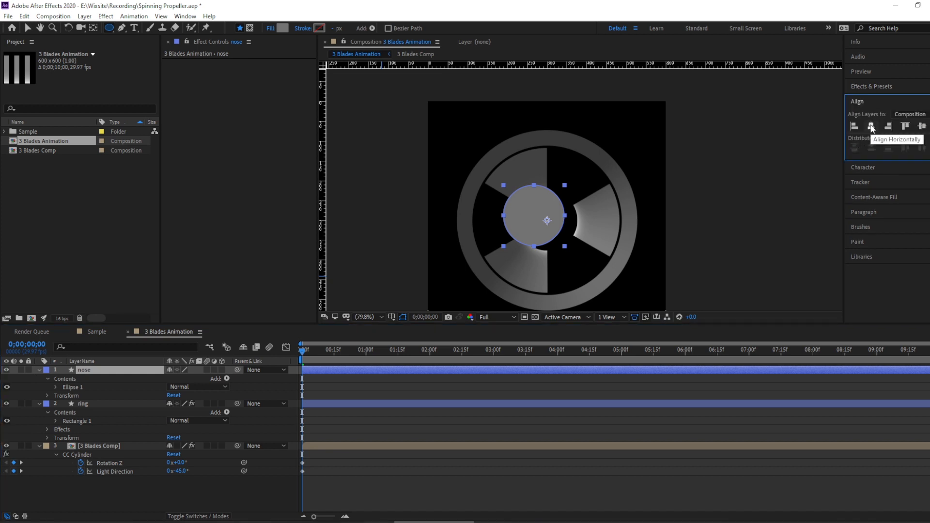
{"action": "left_click", "coordinate": [871, 127]}
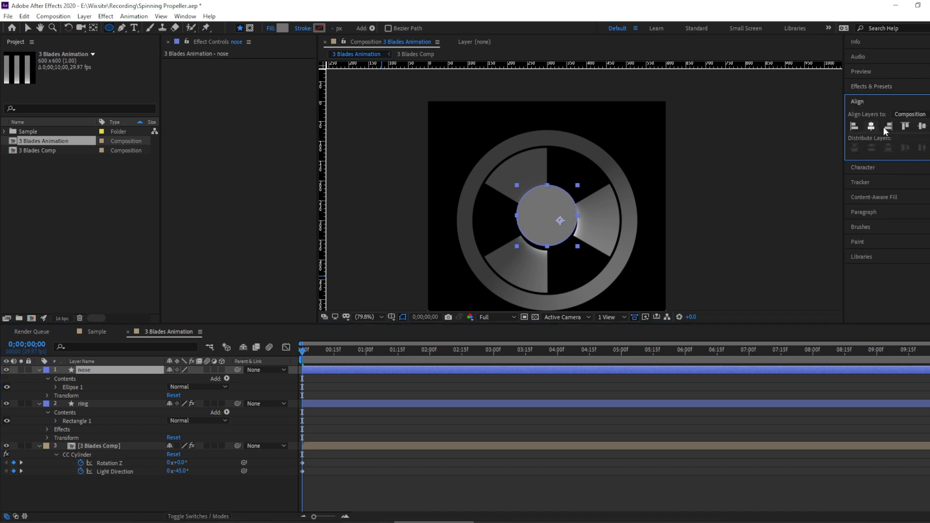
{"action": "left_click", "coordinate": [922, 126]}
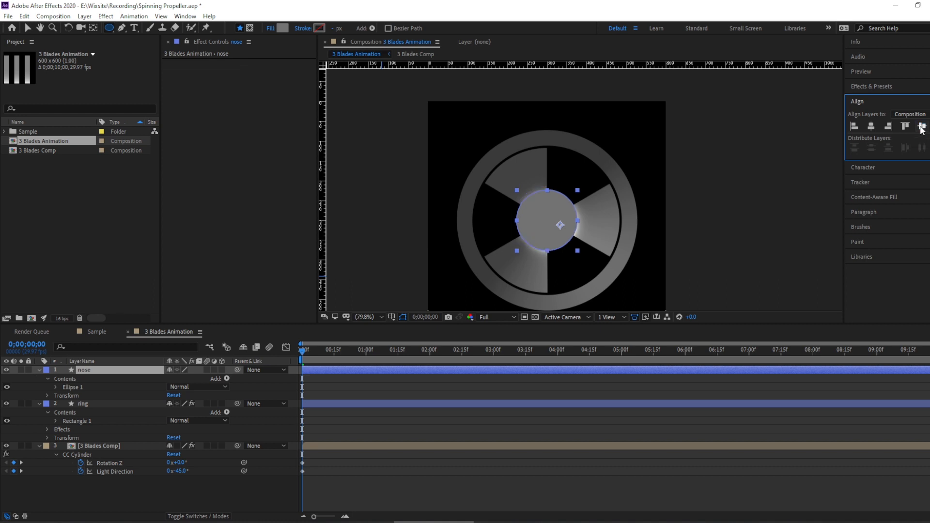
{"action": "left_click", "coordinate": [176, 480]}
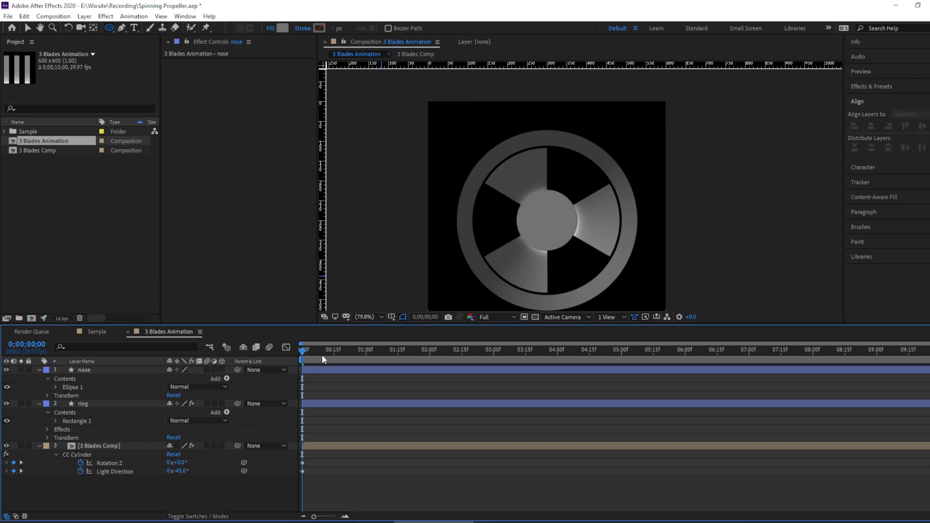
Preview the blades spinning behind the nose circle and return to the first frame.
{"action": "key", "text": "space"}
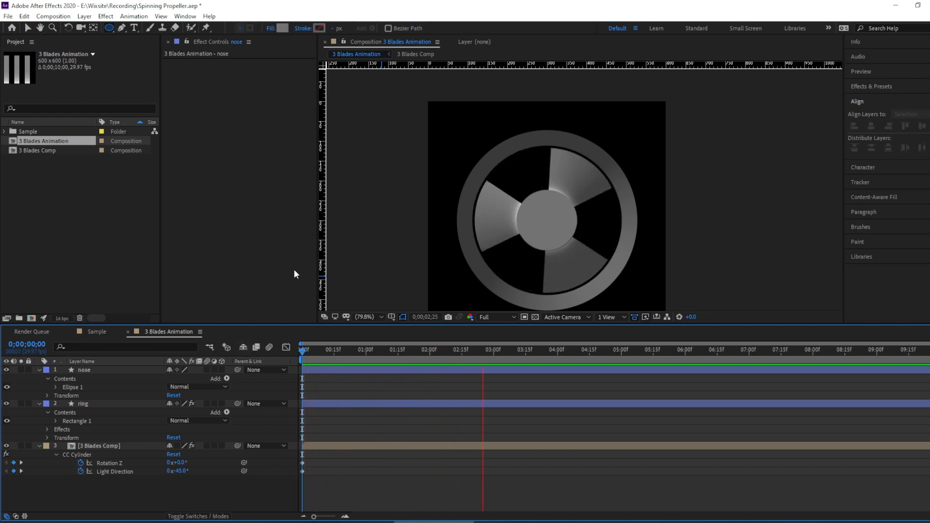
{"action": "key", "text": "space"}
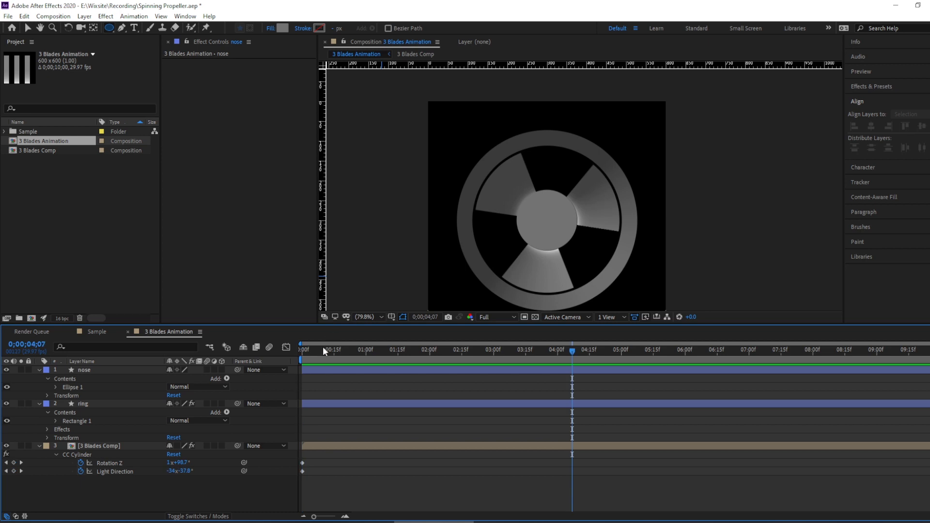
{"action": "left_click_drag", "start_coordinate": [322, 347], "coordinate": [251, 363]}
Change the nose circle's fill from solid colour to a radial gradient.
{"action": "left_click", "coordinate": [91, 368]}
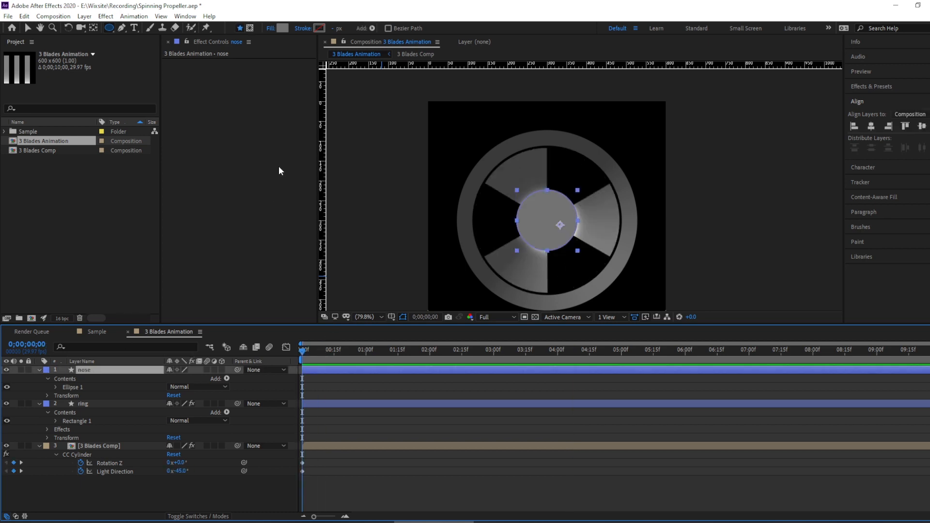
{"action": "left_click", "coordinate": [281, 28]}
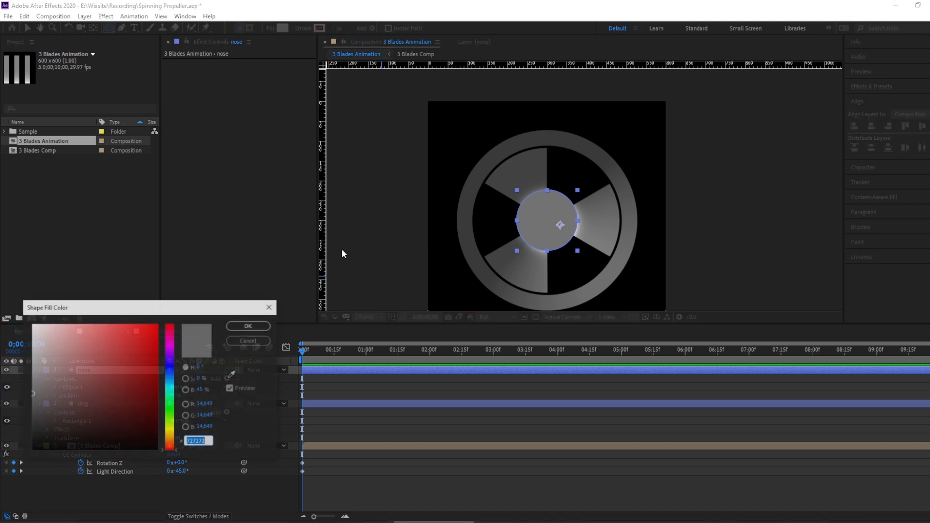
{"action": "left_click", "coordinate": [249, 340]}
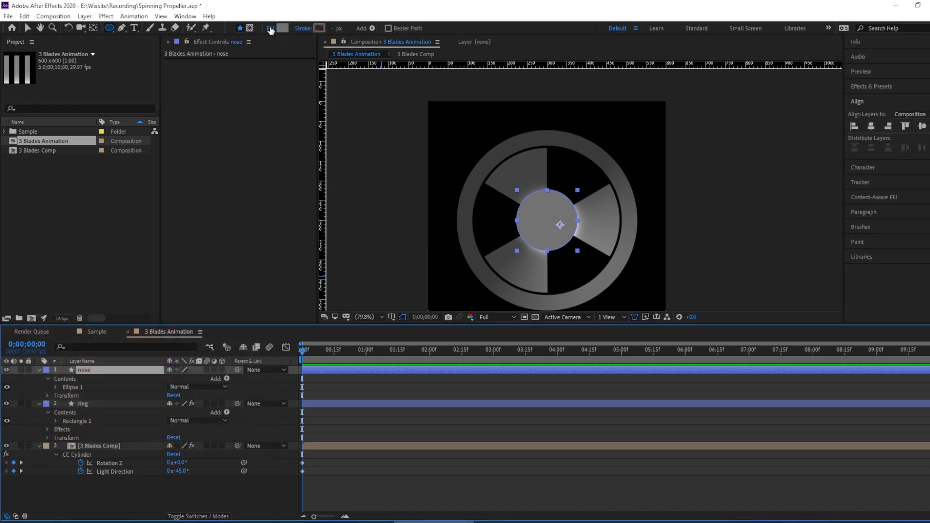
{"action": "left_click", "coordinate": [271, 29]}
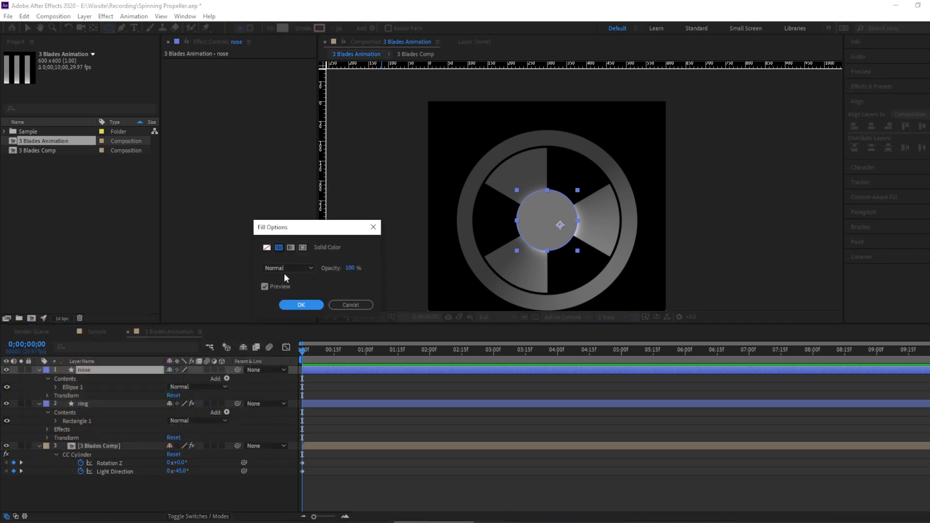
{"action": "left_click", "coordinate": [303, 247]}
{"action": "left_click", "coordinate": [300, 305]}
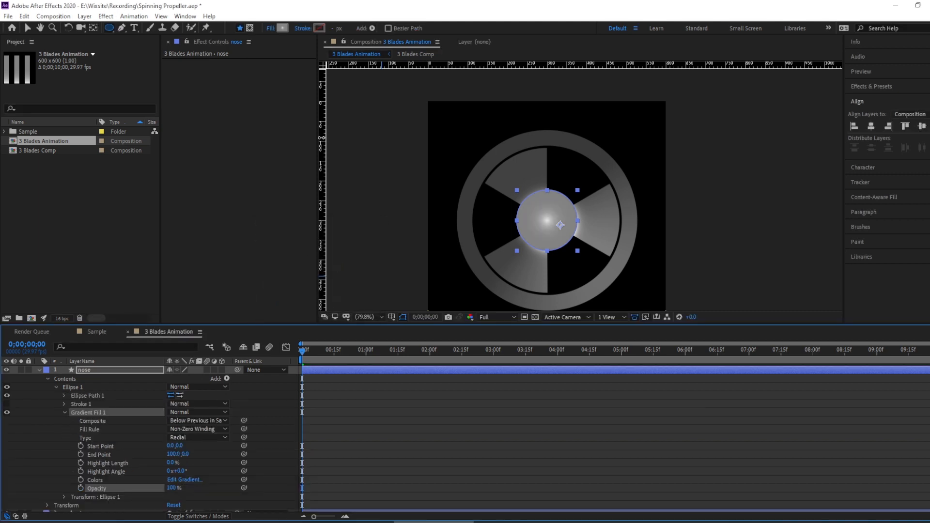
In the nose's gradient, move the colour midpoint to 23% and set the outer stop to dark grey 555454.
{"action": "left_click", "coordinate": [282, 27]}
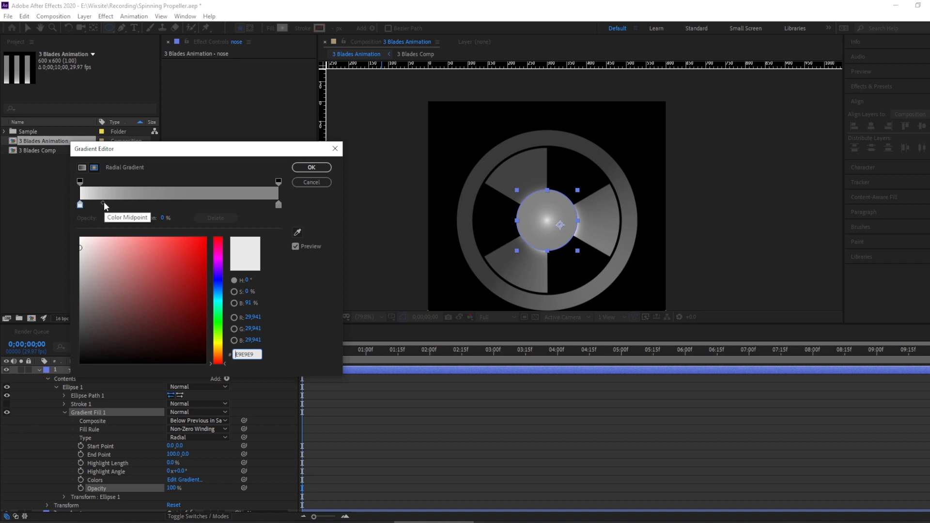
{"action": "left_click_drag", "start_coordinate": [103, 202], "coordinate": [126, 204]}
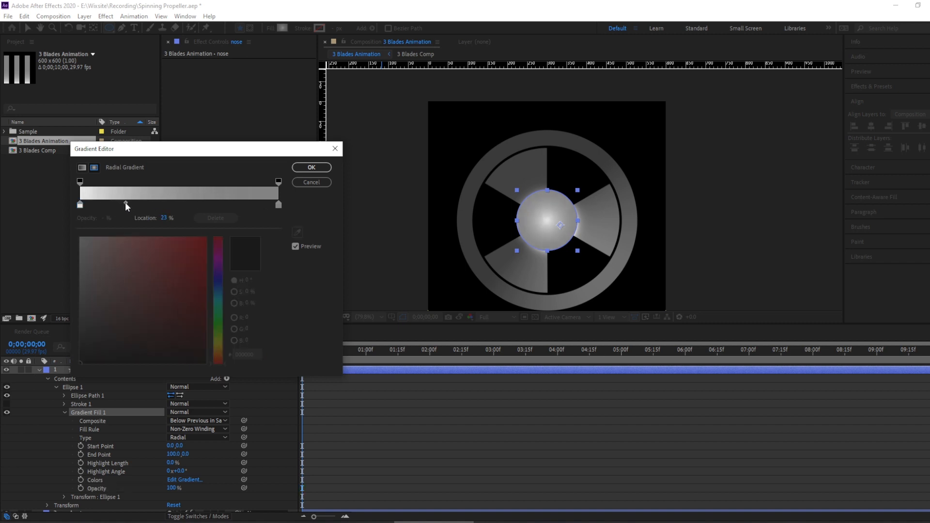
{"action": "left_click", "coordinate": [278, 205]}
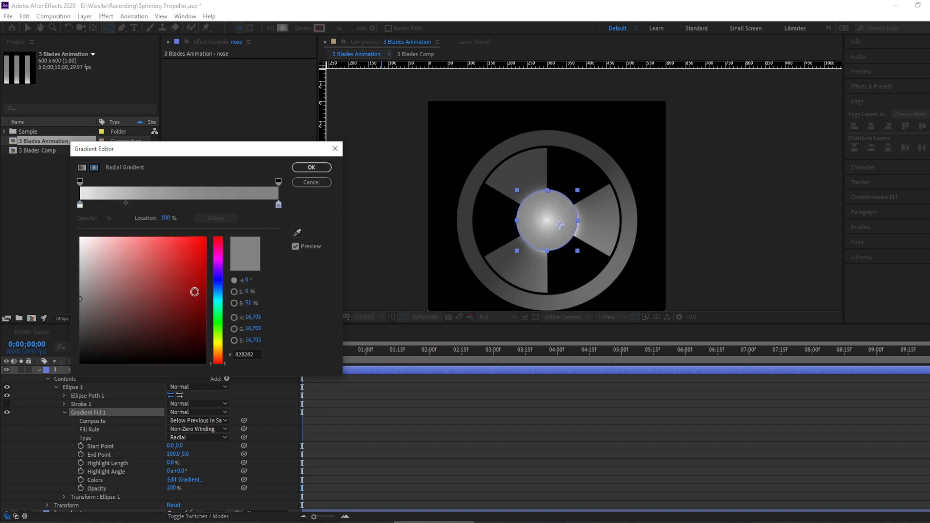
{"action": "left_click", "coordinate": [80, 322]}
{"action": "left_click_drag", "start_coordinate": [80, 322], "coordinate": [81, 321]}
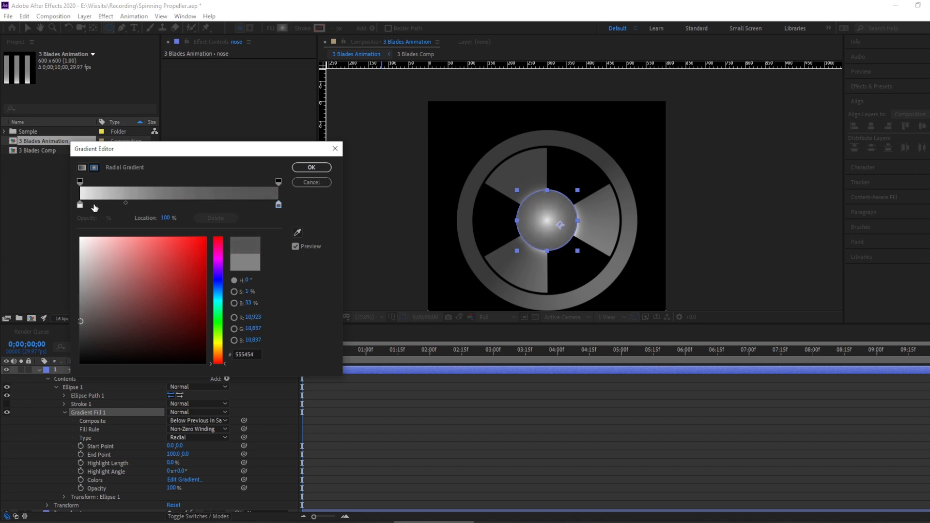
Set the inner stop of the nose's gradient to a light grey and shift the colour midpoint farther outward.
{"action": "left_click", "coordinate": [80, 204]}
{"action": "left_click", "coordinate": [81, 271]}
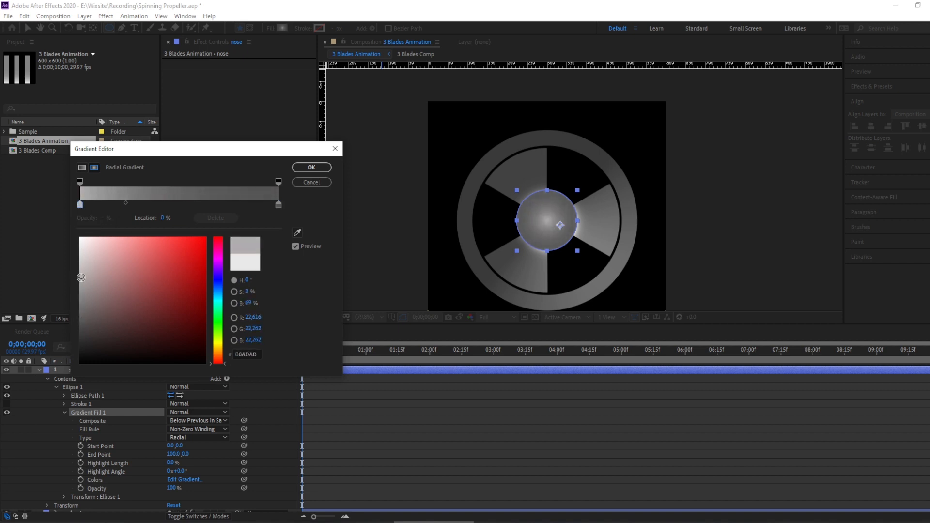
{"action": "left_click_drag", "start_coordinate": [80, 271], "coordinate": [61, 255]}
{"action": "left_click_drag", "start_coordinate": [126, 202], "coordinate": [149, 204]}
Darken the outer stop of the nose's gradient to 313131 and apply the gradient.
{"action": "left_click", "coordinate": [278, 205]}
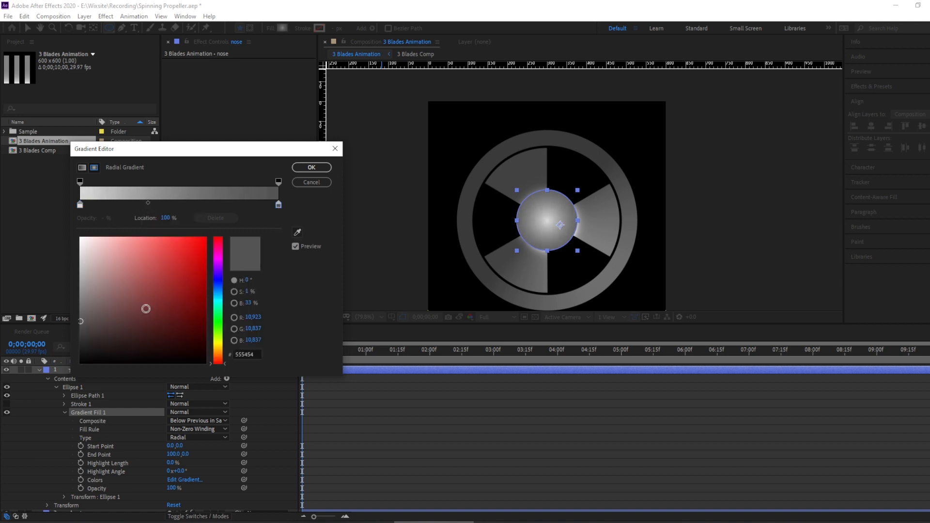
{"action": "left_click_drag", "start_coordinate": [145, 307], "coordinate": [80, 339]}
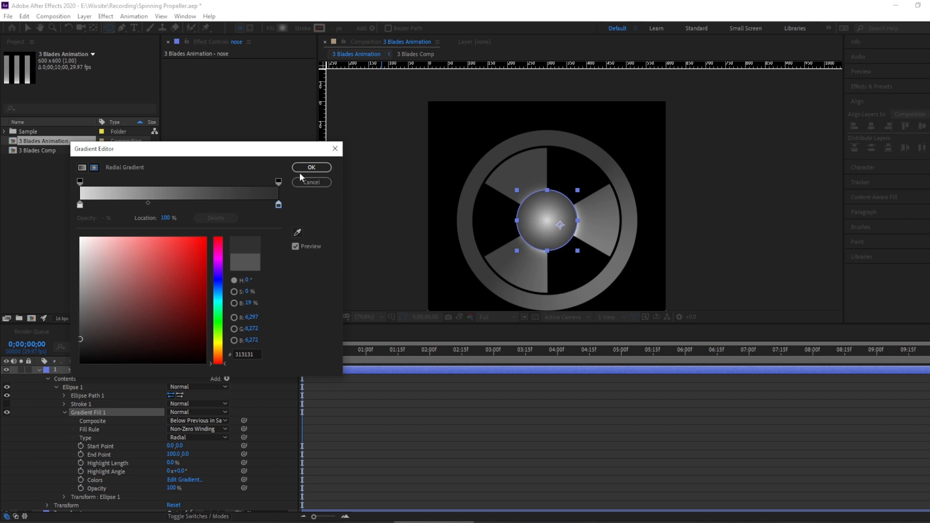
{"action": "left_click", "coordinate": [311, 167]}
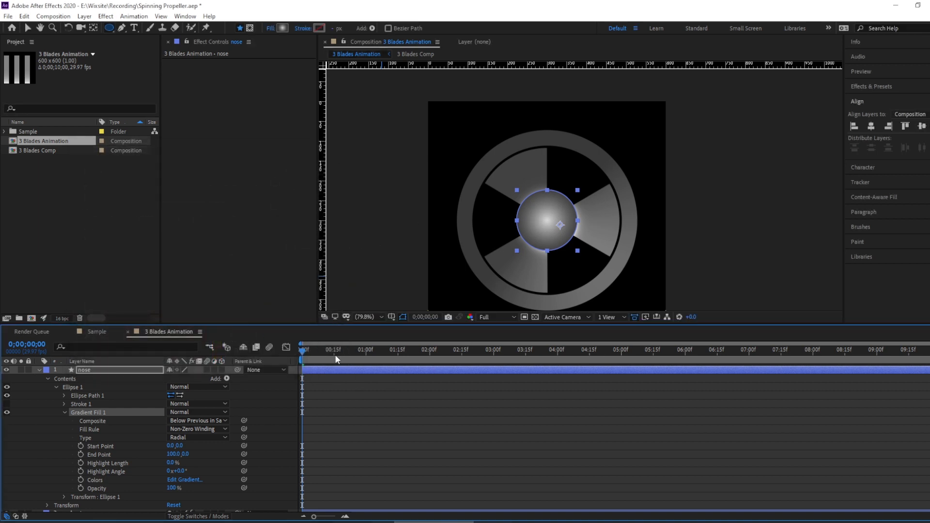
Play the animation from the first frame to check the propeller with its shaded nose, and return to the start.
{"action": "key", "text": "space"}
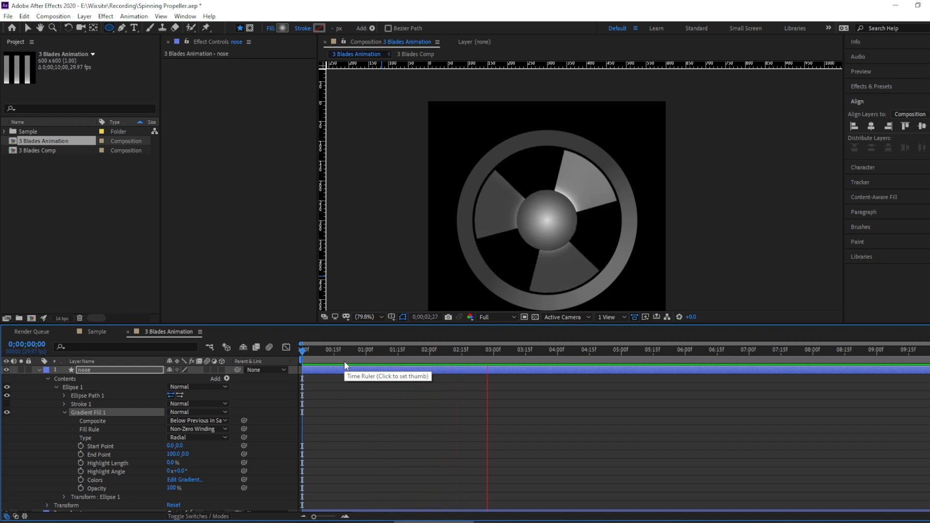
{"action": "left_click", "coordinate": [373, 317]}
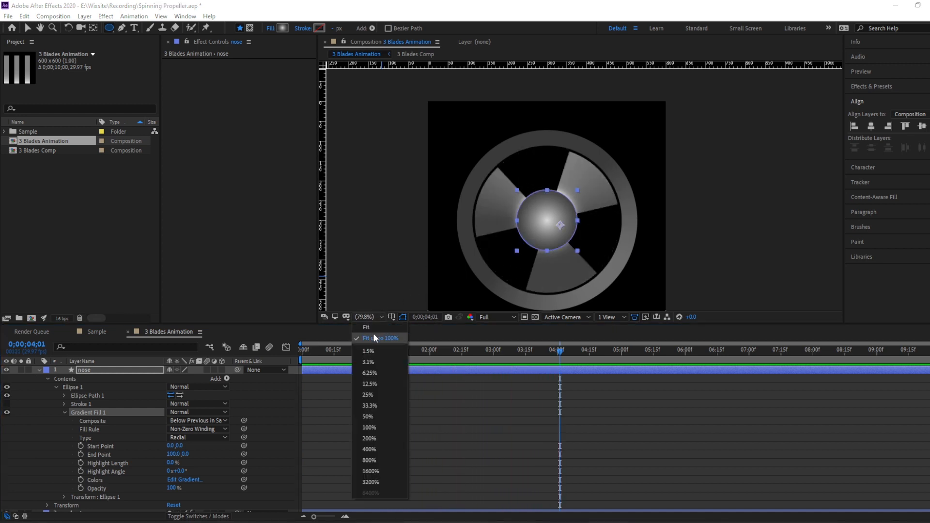
{"action": "left_click", "coordinate": [373, 333]}
{"action": "left_click", "coordinate": [367, 318]}
{"action": "left_click", "coordinate": [370, 328]}
{"action": "key", "text": "space"}
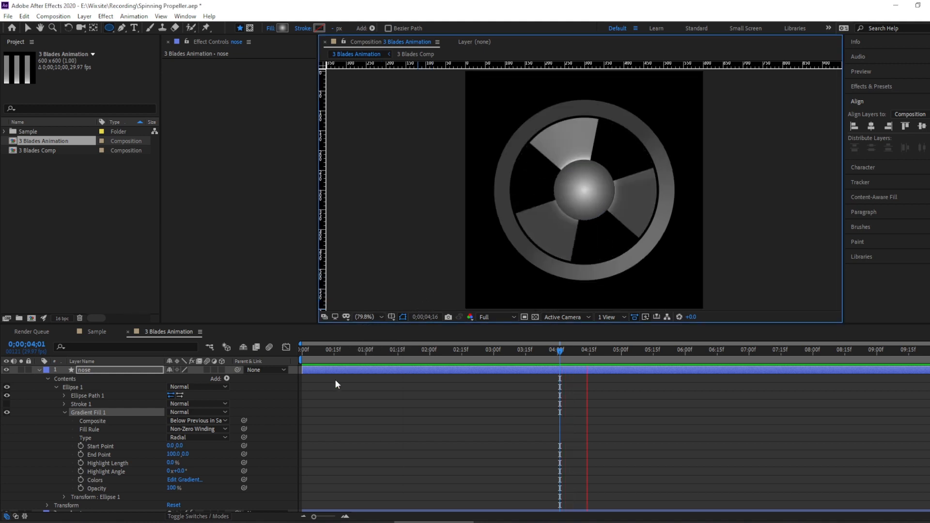
{"action": "left_click_drag", "start_coordinate": [325, 350], "coordinate": [271, 350]}
{"action": "key", "text": "space"}
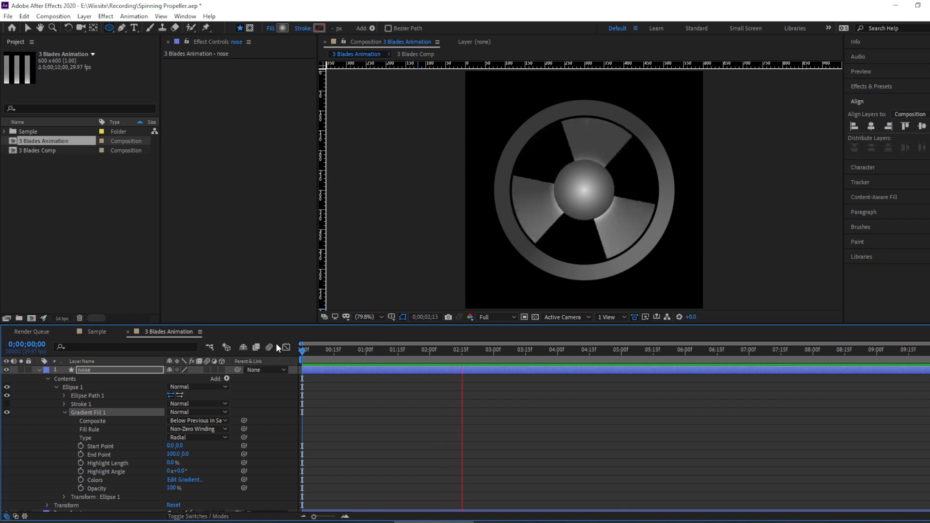
{"action": "key", "text": "space"}
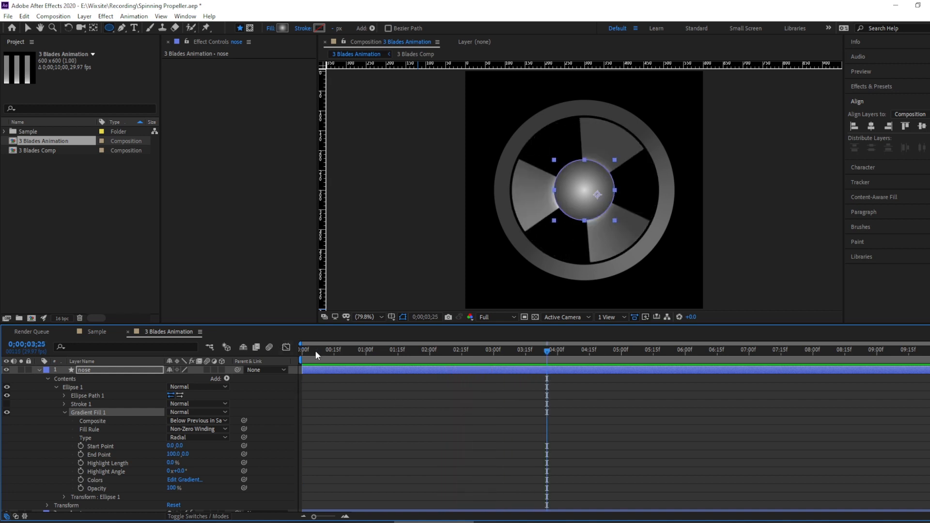
{"action": "key", "text": "Home"}
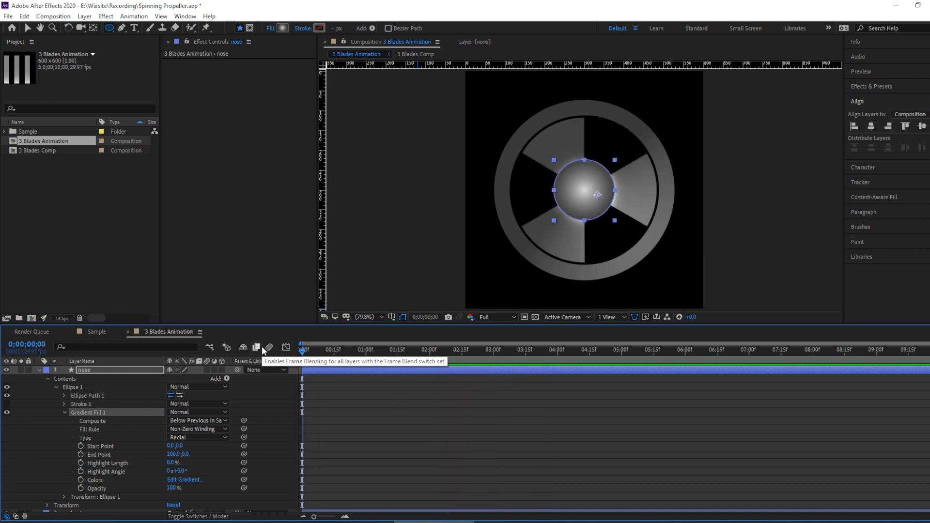
Collapse the nose layer's properties and turn off the CC Cylinder effect on the ring layer.
{"action": "left_click", "coordinate": [38, 369]}
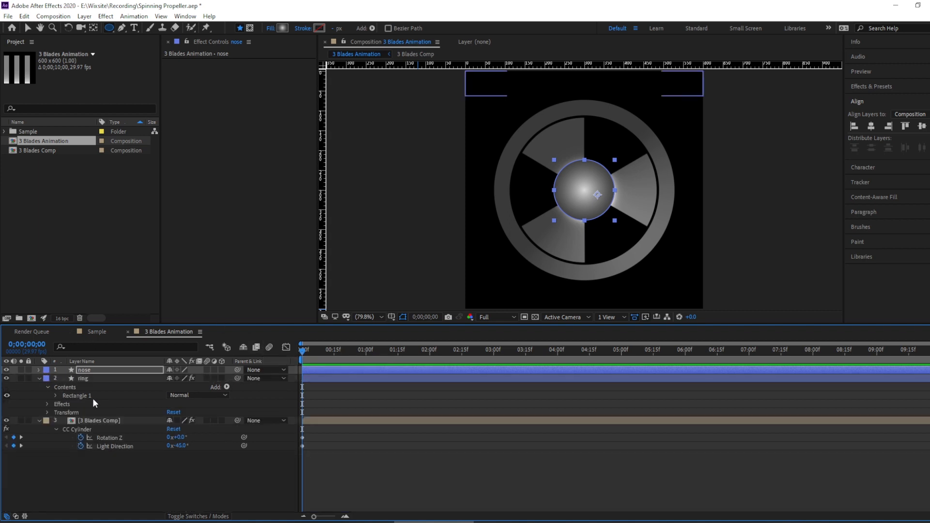
{"action": "left_click", "coordinate": [83, 371]}
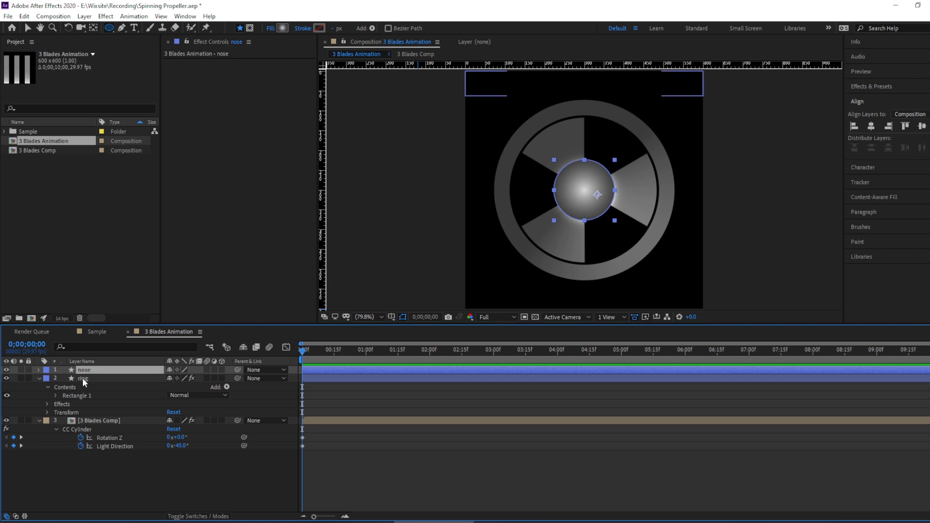
{"action": "left_click", "coordinate": [82, 378]}
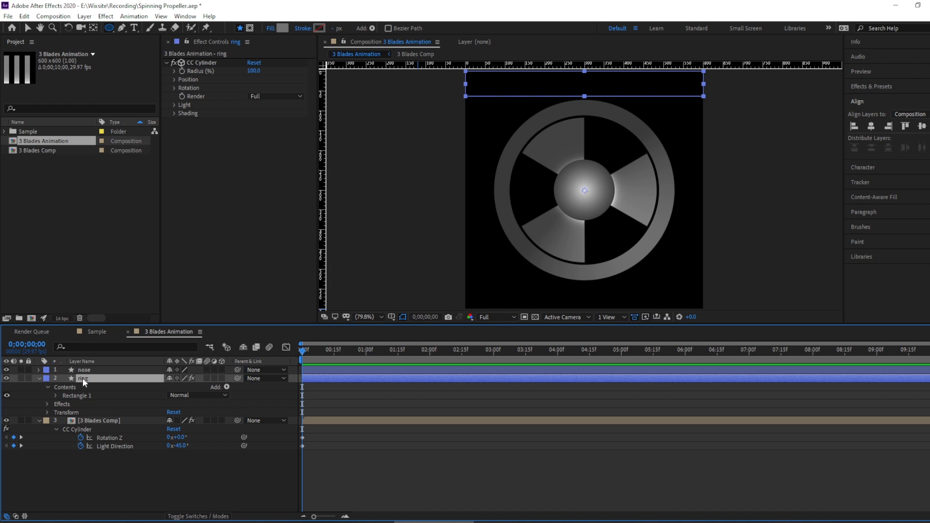
{"action": "left_click", "coordinate": [172, 63]}
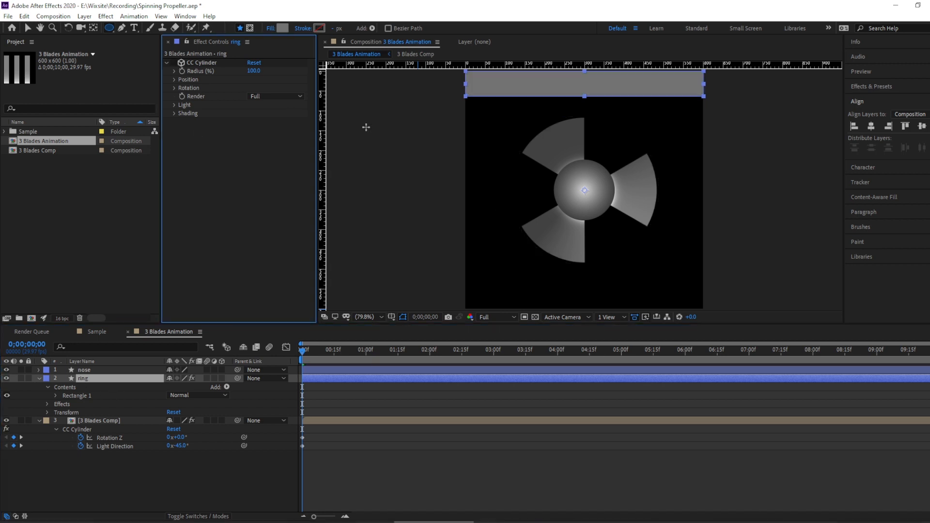
Centre the ring layer's anchor point in its content and duplicate the layer.
{"action": "right_click", "coordinate": [81, 378]}
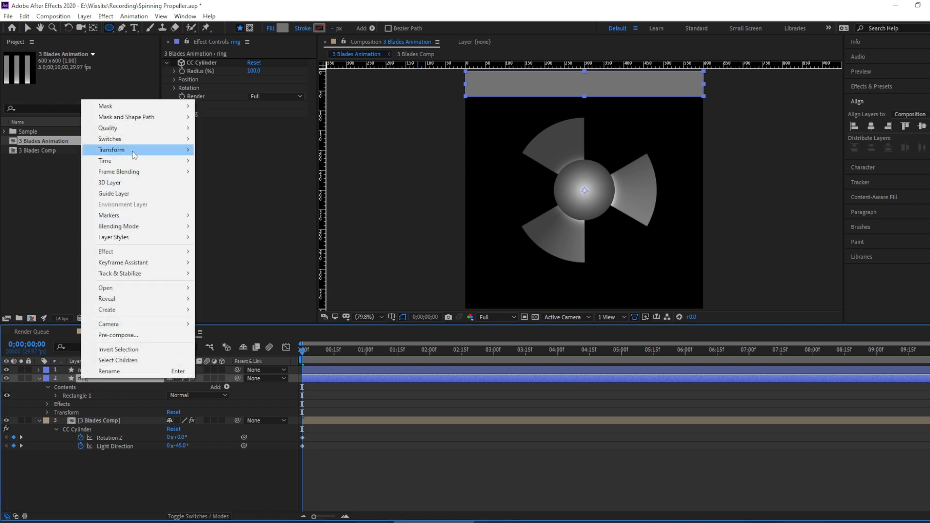
{"action": "mouse_move", "coordinate": [134, 155]}
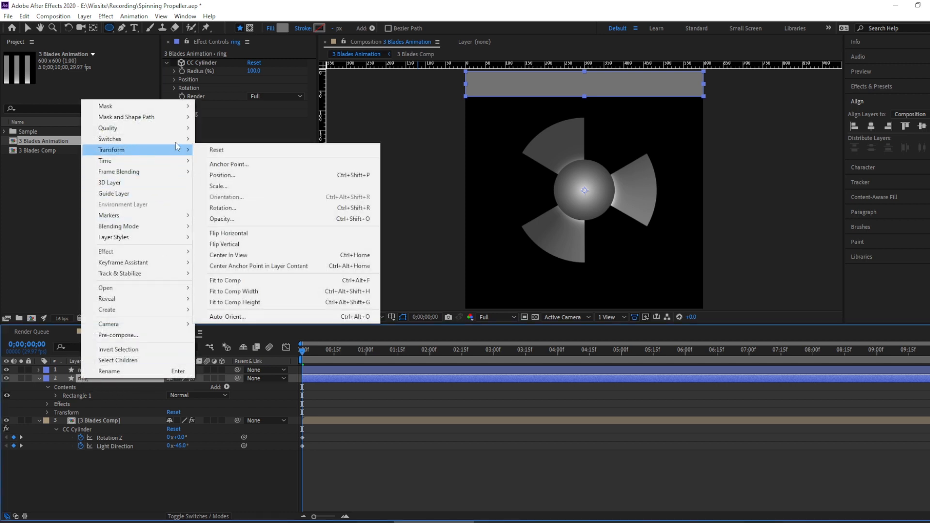
{"action": "left_click", "coordinate": [243, 267]}
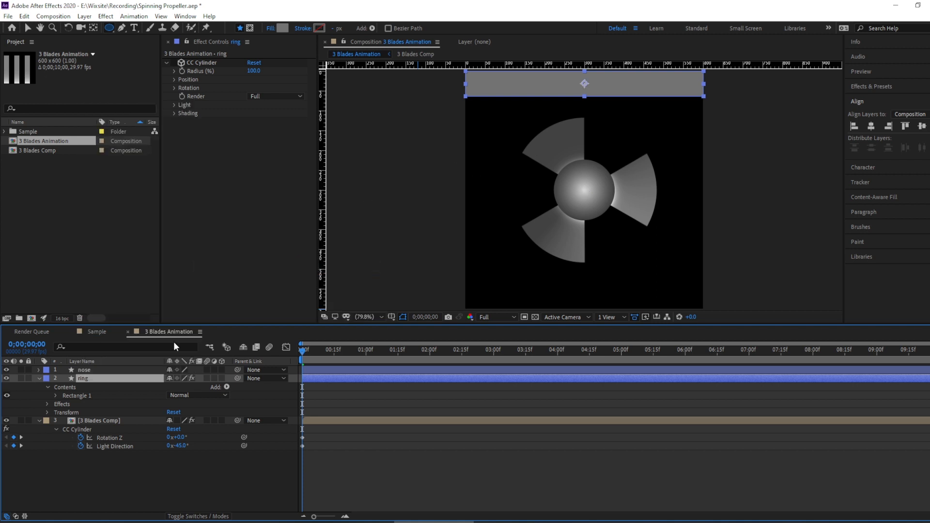
{"action": "left_click", "coordinate": [23, 15]}
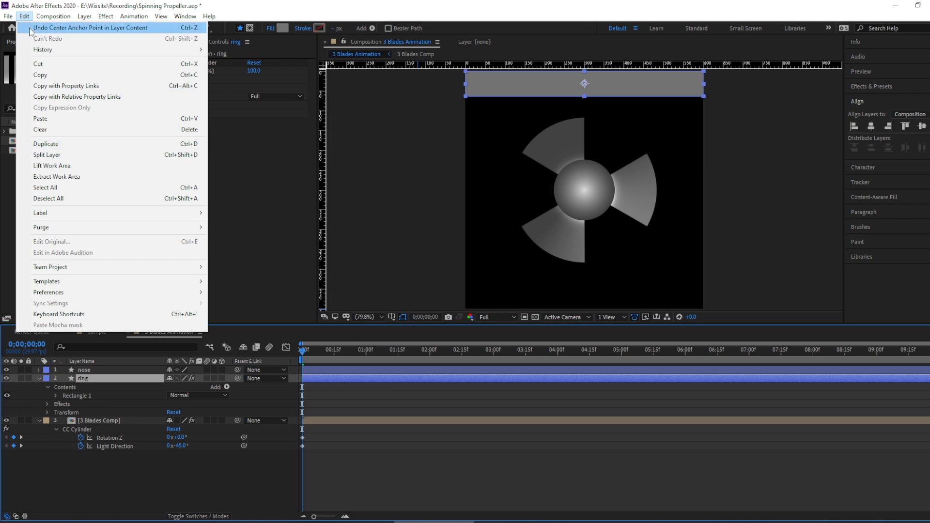
{"action": "left_click", "coordinate": [45, 143]}
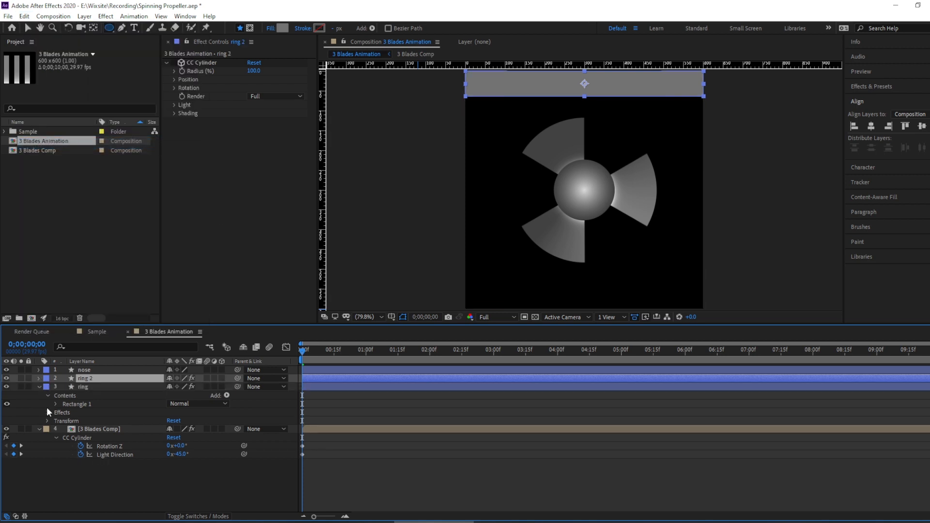
Unlink the scale proportions of the duplicated ring layer and set its vertical scale to 80%, keeping the width at 100%.
{"action": "left_click", "coordinate": [39, 378]}
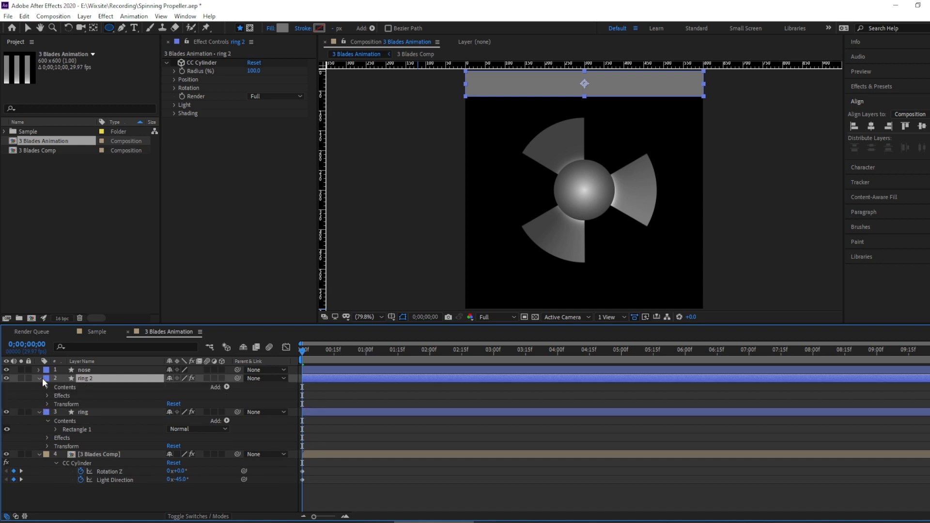
{"action": "left_click", "coordinate": [47, 405]}
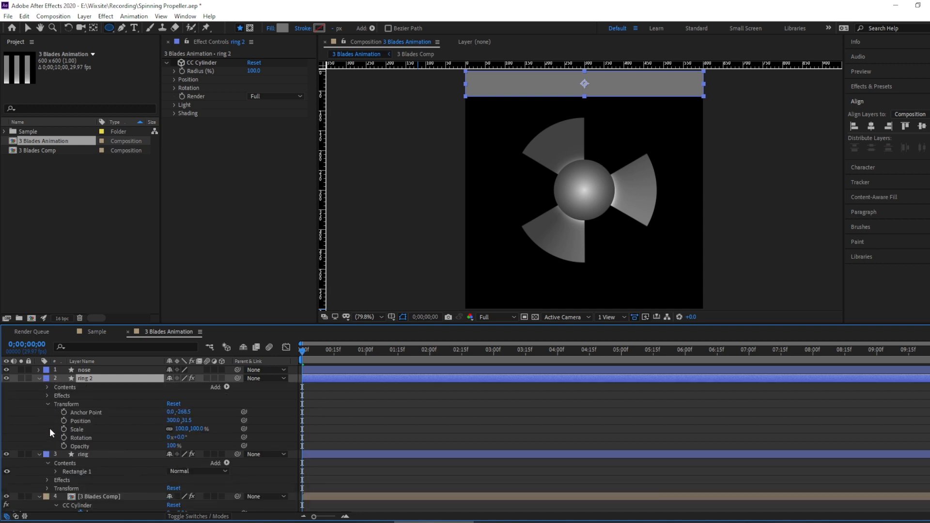
{"action": "left_click", "coordinate": [180, 429]}
{"action": "type", "text": "93"}
{"action": "key", "text": "Return"}
{"action": "key", "text": "Return"}
{"action": "key", "text": "ctrl+z"}
{"action": "left_click", "coordinate": [193, 428]}
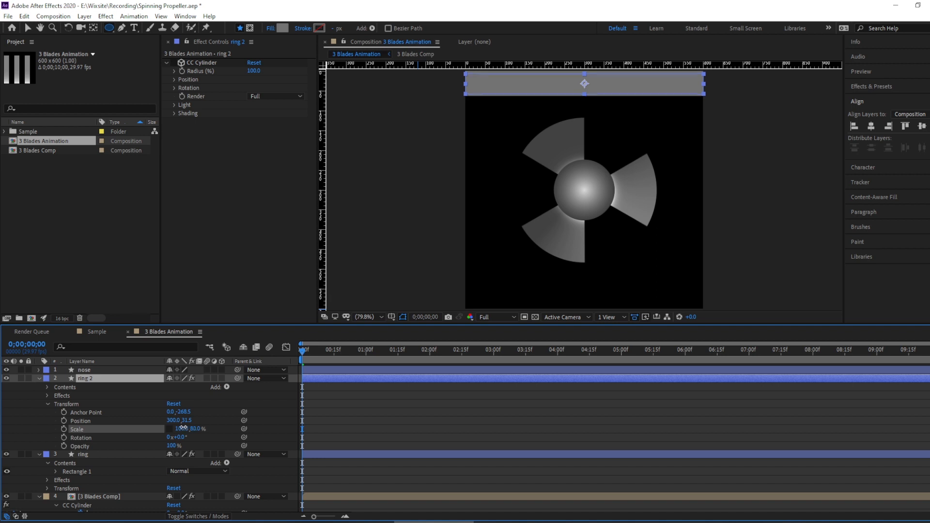
{"action": "key", "text": "Return"}
Darken the original ring layer's fill to a deeper grey, leaving the duplicate's fill as it is.
{"action": "left_click", "coordinate": [281, 28]}
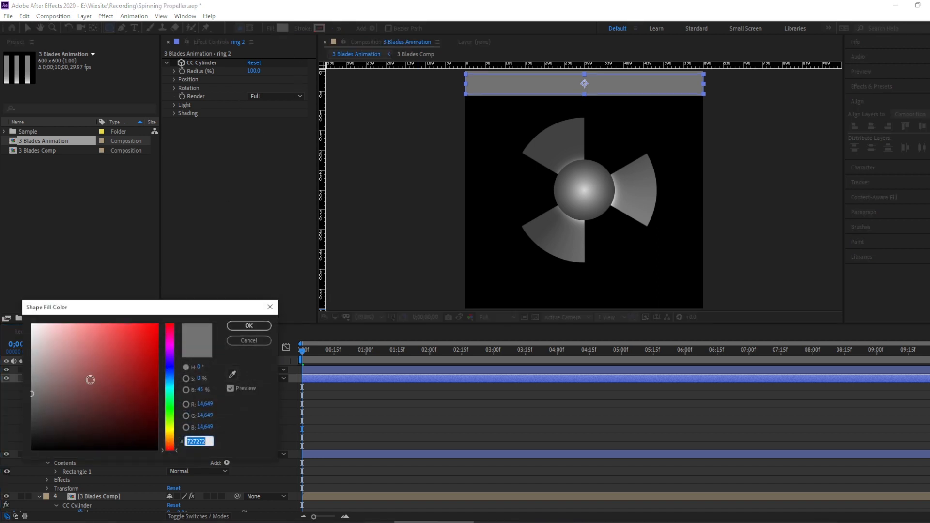
{"action": "left_click", "coordinate": [244, 341]}
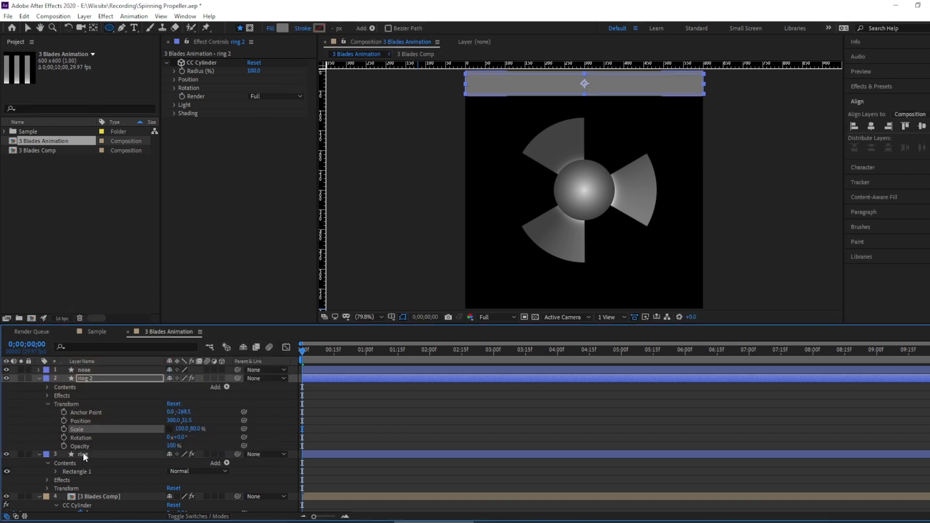
{"action": "left_click", "coordinate": [83, 453]}
{"action": "left_click", "coordinate": [282, 28]}
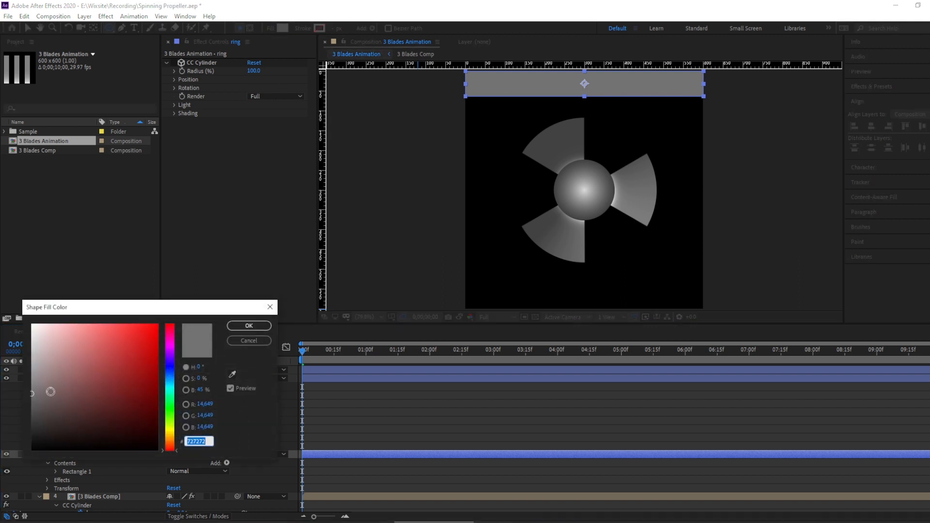
{"action": "left_click", "coordinate": [31, 401]}
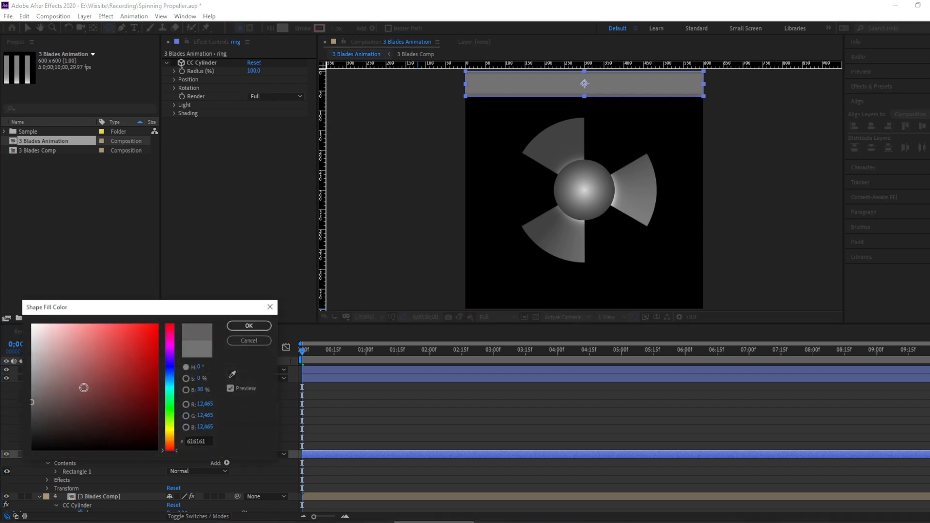
{"action": "left_click", "coordinate": [29, 409]}
{"action": "left_click", "coordinate": [249, 325]}
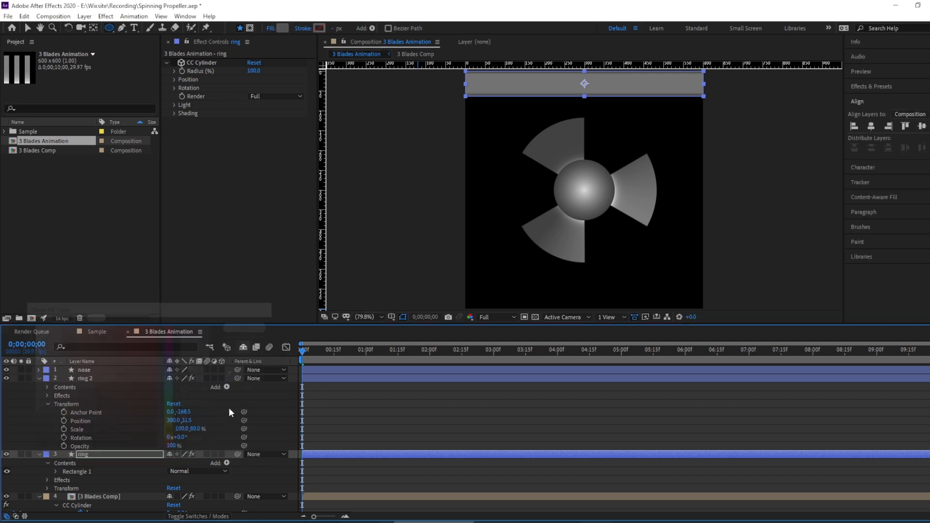
Collapse the ring 2 layer and turn the CC Cylinder effect back on for both ring and ring 2.
{"action": "left_click", "coordinate": [39, 378]}
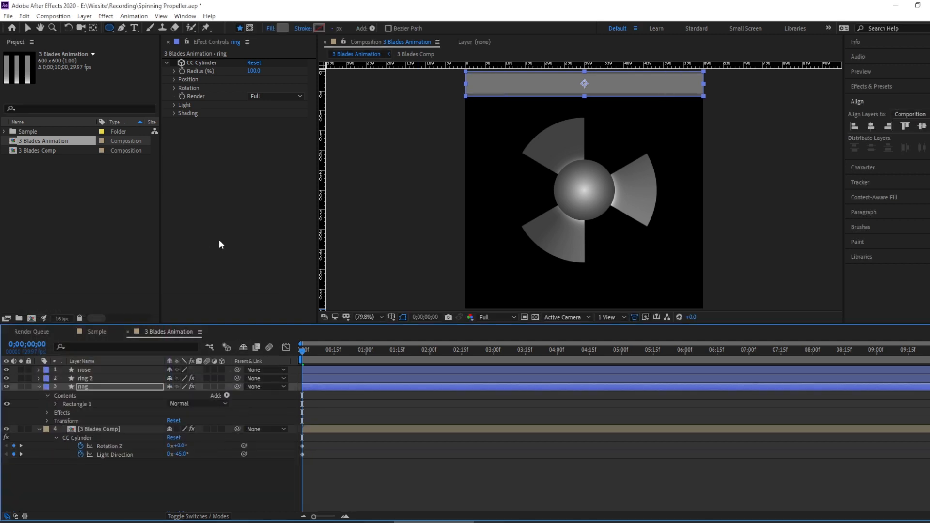
{"action": "left_click", "coordinate": [174, 63]}
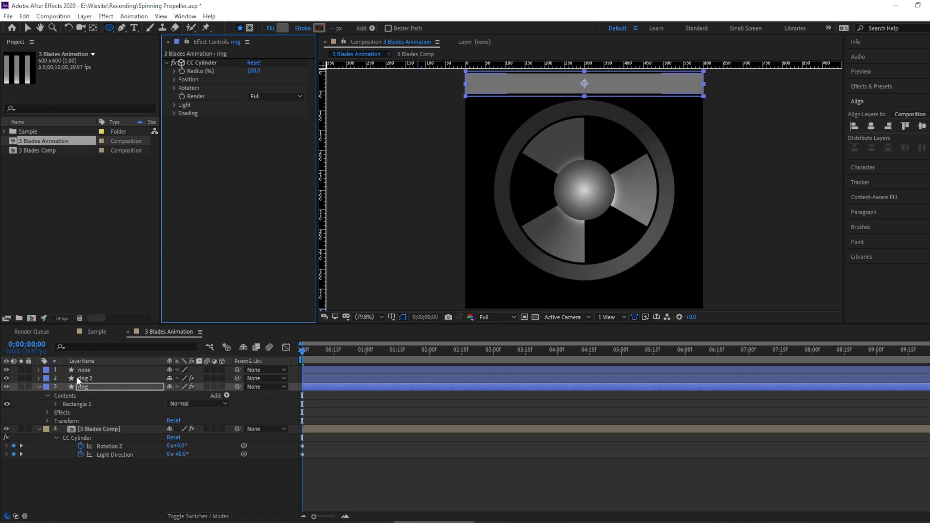
{"action": "left_click", "coordinate": [78, 379]}
{"action": "left_click", "coordinate": [173, 63]}
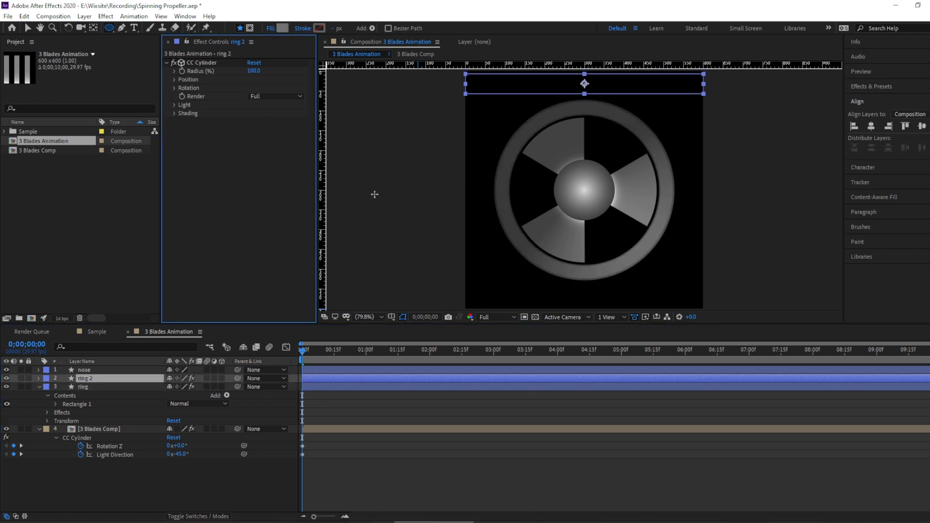
Play the animation to check the propeller with the two-tone ring, and return to the first frame.
{"action": "key", "text": "space"}
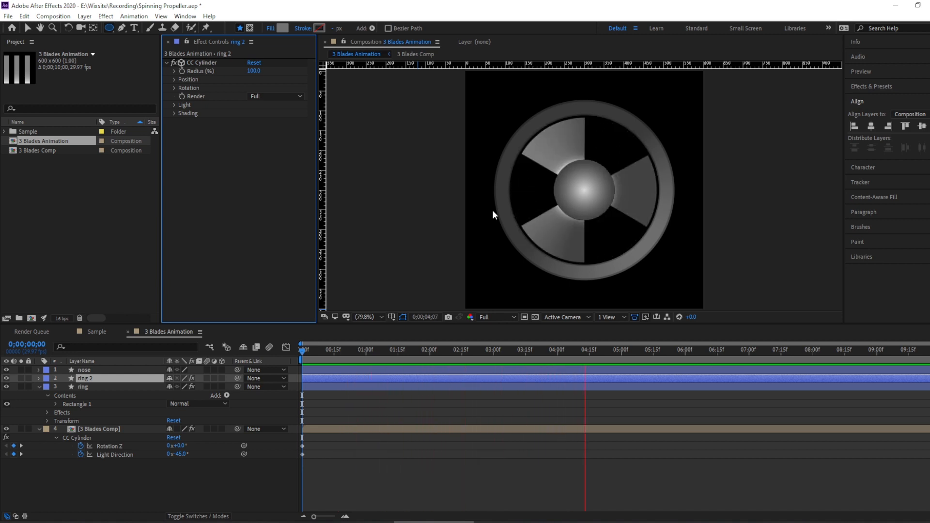
{"action": "key", "text": "space"}
{"action": "left_click_drag", "start_coordinate": [327, 347], "coordinate": [254, 357]}
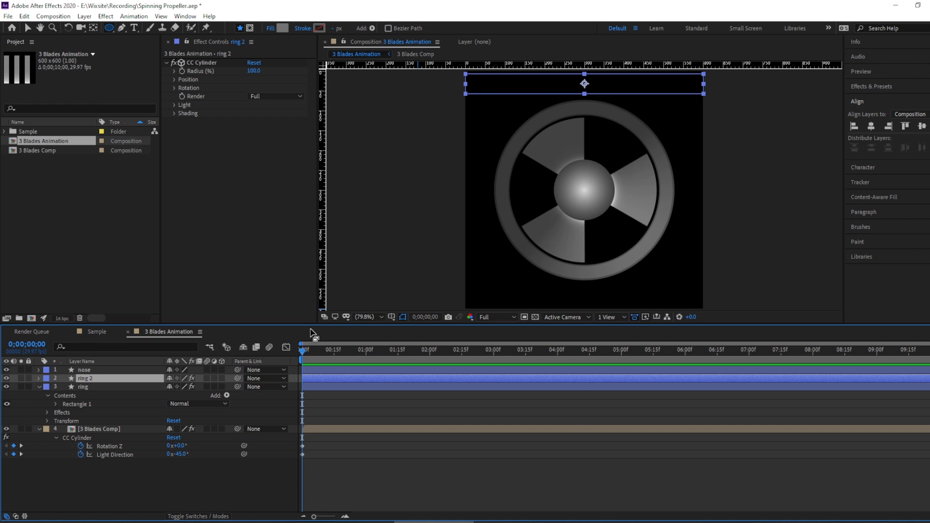
Open the 3 Blades Comp and reveal the rectangle path properties of the blade 1 layer.
{"action": "double_click", "coordinate": [94, 428]}
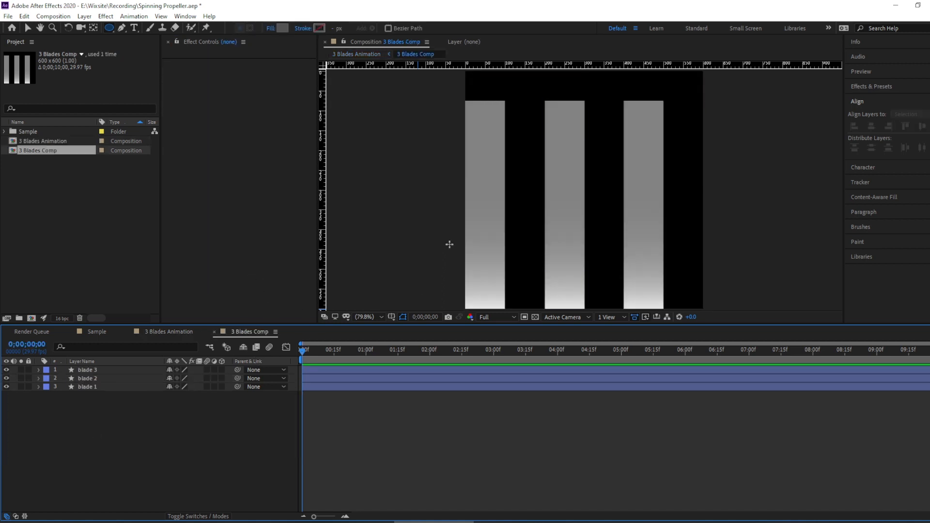
{"action": "key", "text": "h"}
{"action": "left_click_drag", "start_coordinate": [398, 225], "coordinate": [386, 203]}
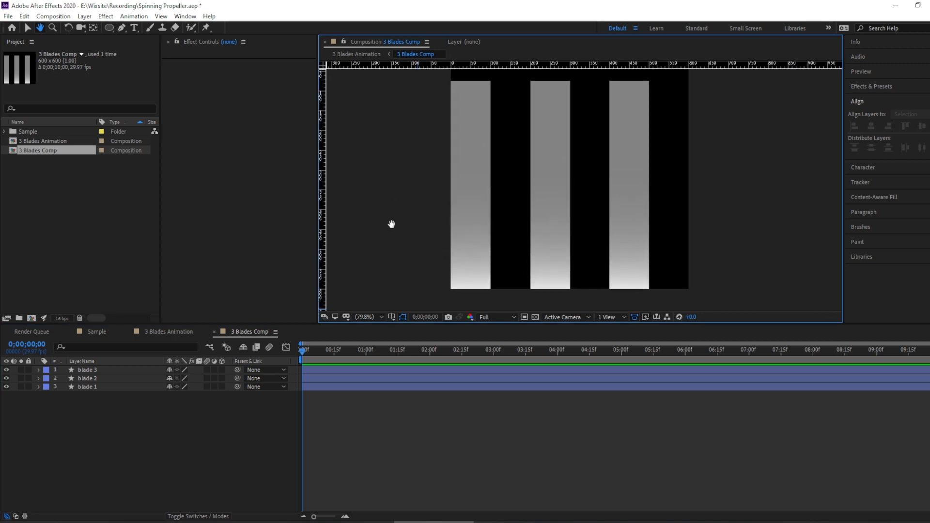
{"action": "key", "text": "q"}
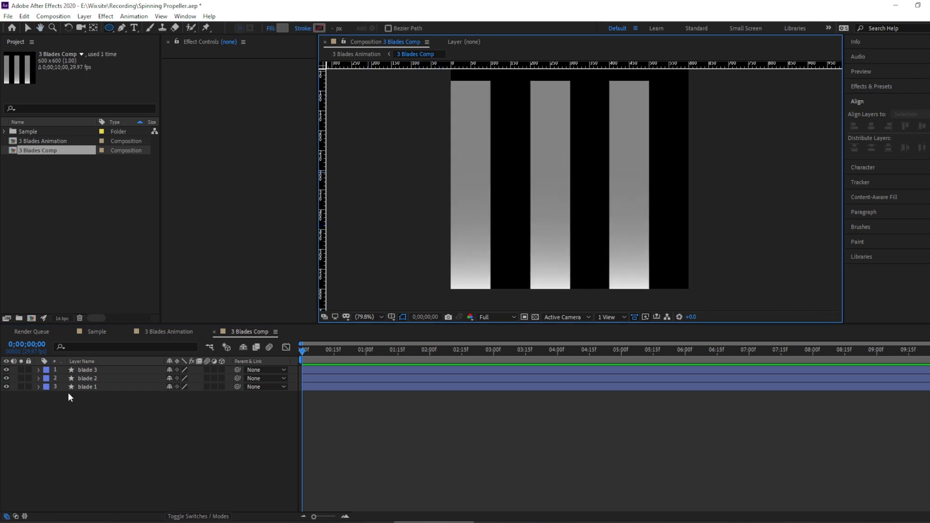
{"action": "left_click", "coordinate": [85, 386]}
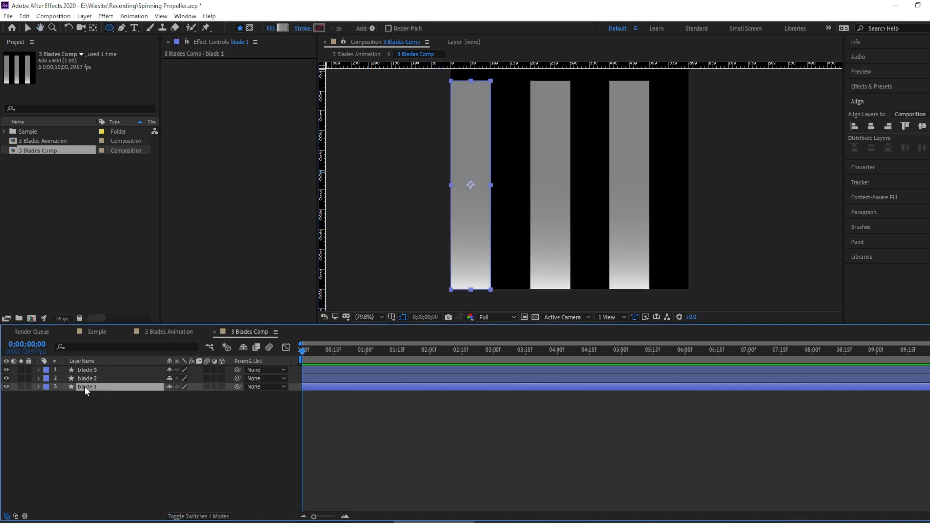
{"action": "left_click", "coordinate": [39, 386]}
{"action": "left_click", "coordinate": [47, 395]}
{"action": "left_click", "coordinate": [56, 404]}
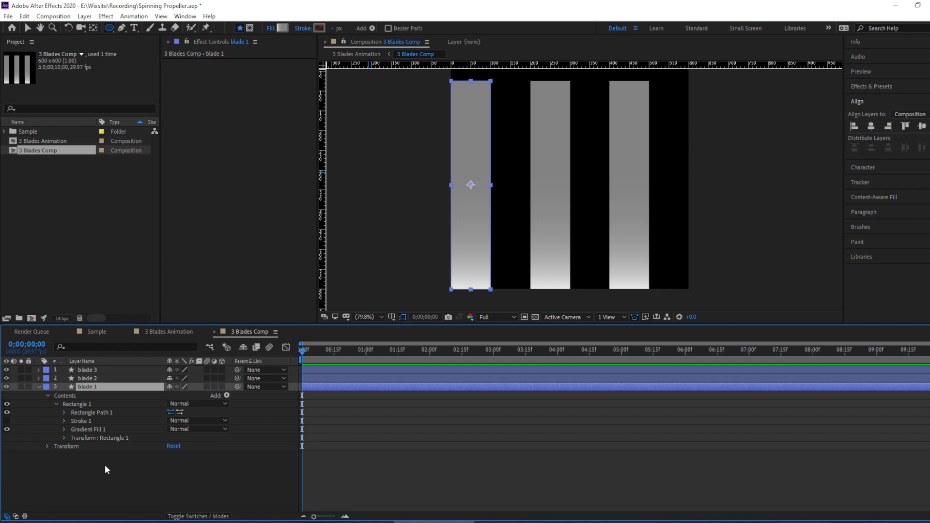
{"action": "left_click", "coordinate": [64, 412]}
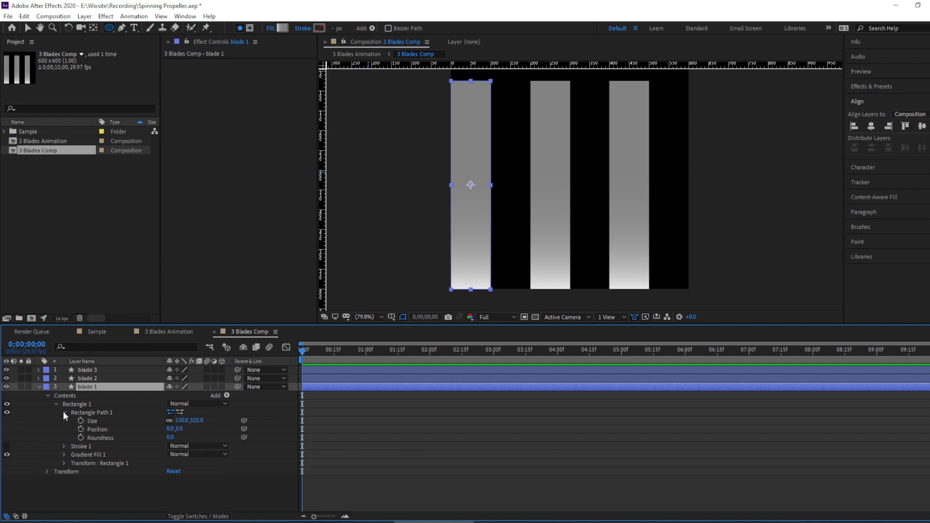
Try a roundness of 50 on blade 1's rectangle path, and settle on 30.
{"action": "left_click", "coordinate": [169, 437]}
{"action": "type", "text": "50"}
{"action": "key", "text": "Return"}
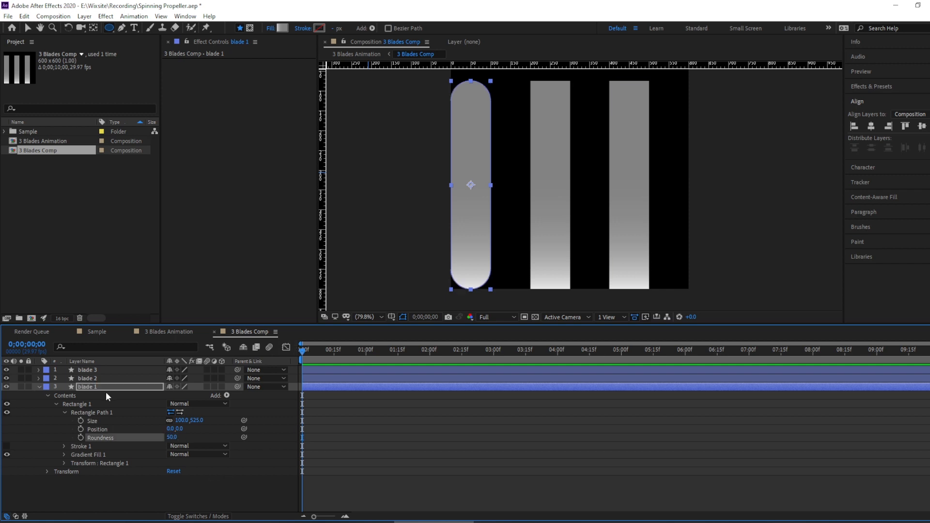
{"action": "left_click", "coordinate": [170, 437]}
{"action": "key", "text": "Return"}
Set the roundness of blade 2's rectangle path to 30.
{"action": "left_click", "coordinate": [38, 378]}
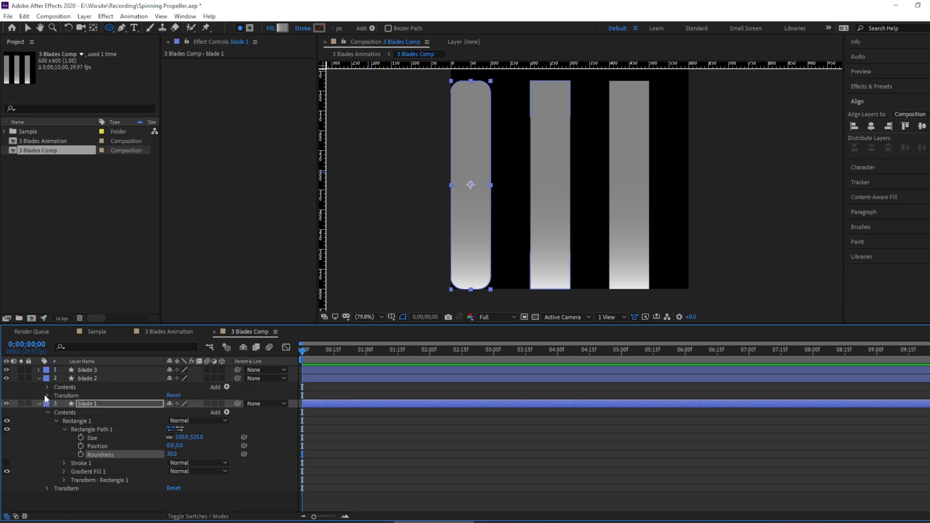
{"action": "left_click", "coordinate": [47, 387]}
{"action": "left_click", "coordinate": [56, 396]}
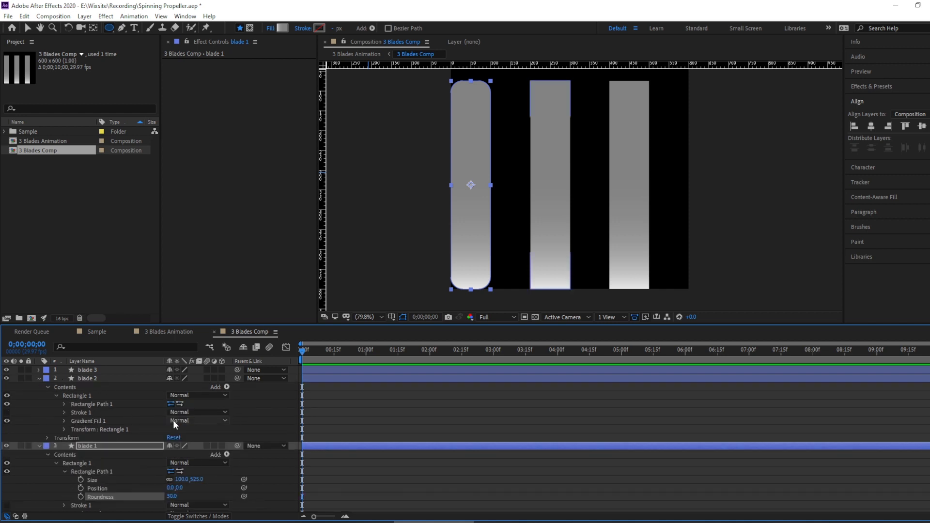
{"action": "left_click", "coordinate": [64, 404]}
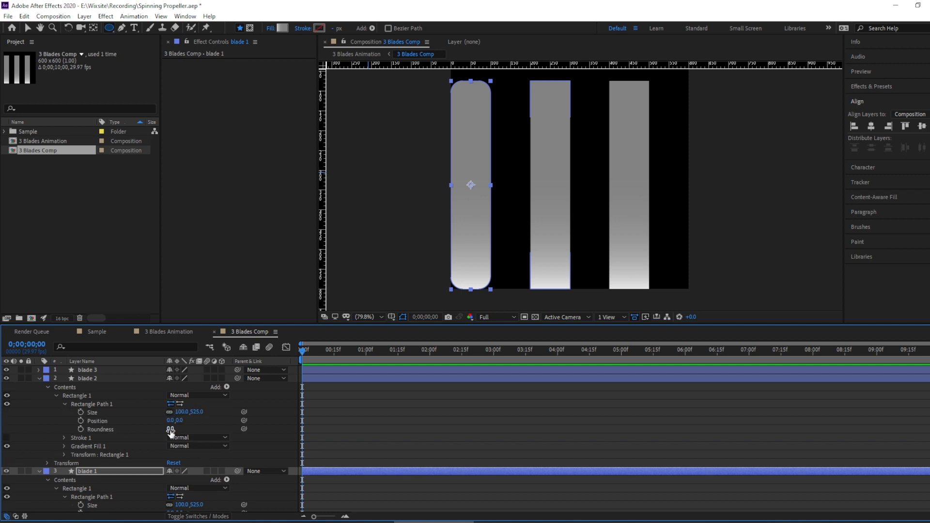
{"action": "left_click", "coordinate": [172, 429]}
{"action": "type", "text": "30"}
{"action": "key", "text": "Return"}
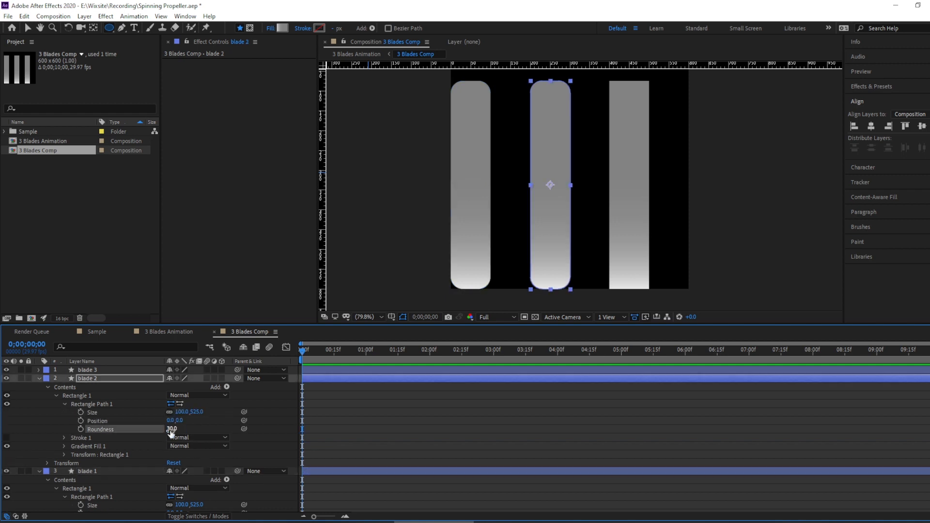
Set the roundness of blade 3's rectangle path to 30.
{"action": "left_click", "coordinate": [38, 370]}
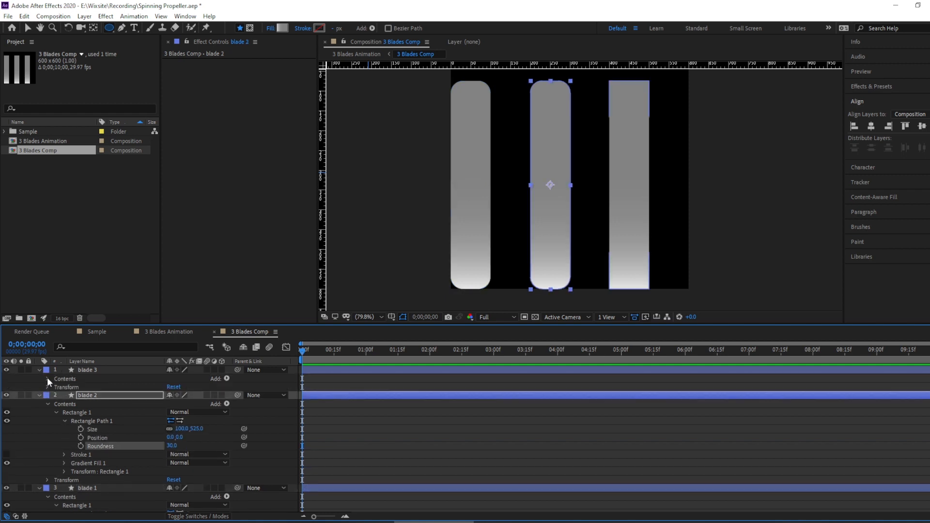
{"action": "left_click", "coordinate": [47, 379]}
{"action": "left_click", "coordinate": [57, 387]}
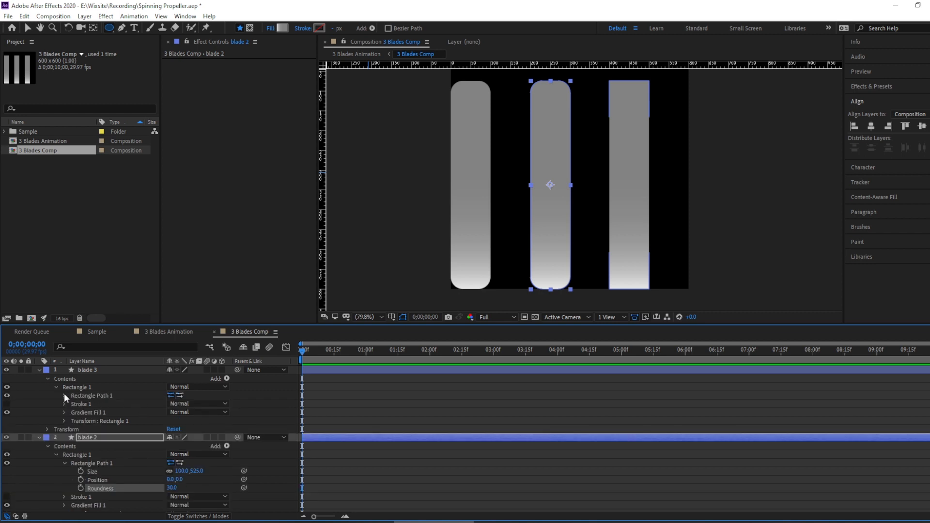
{"action": "left_click", "coordinate": [64, 395]}
{"action": "left_click", "coordinate": [172, 421]}
{"action": "type", "text": "30"}
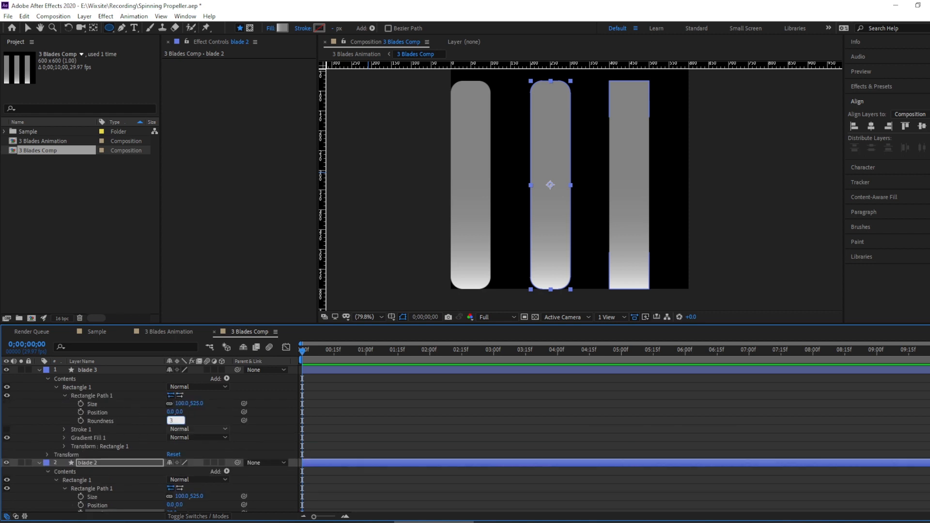
{"action": "key", "text": "Return"}
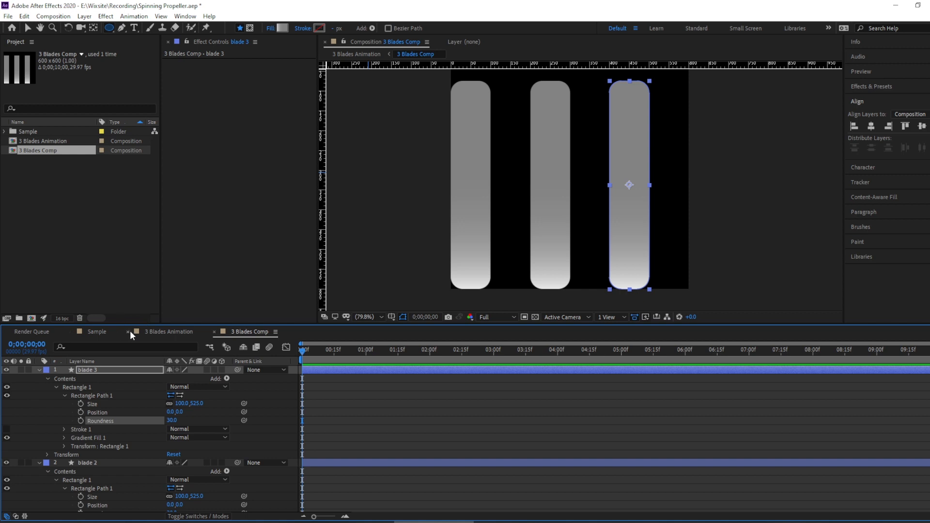
Return to the 3 Blades Animation composition and play it to check the rounded blades.
{"action": "left_click", "coordinate": [162, 331]}
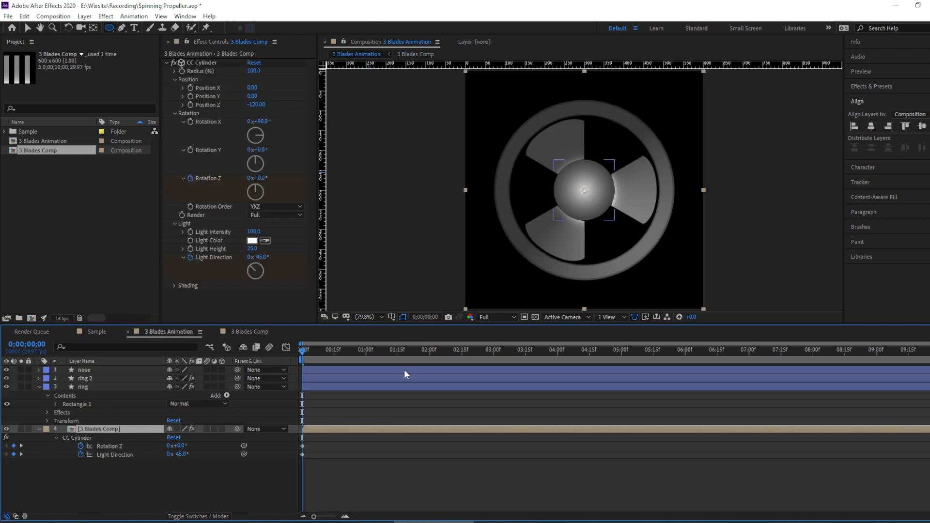
{"action": "key", "text": "space"}
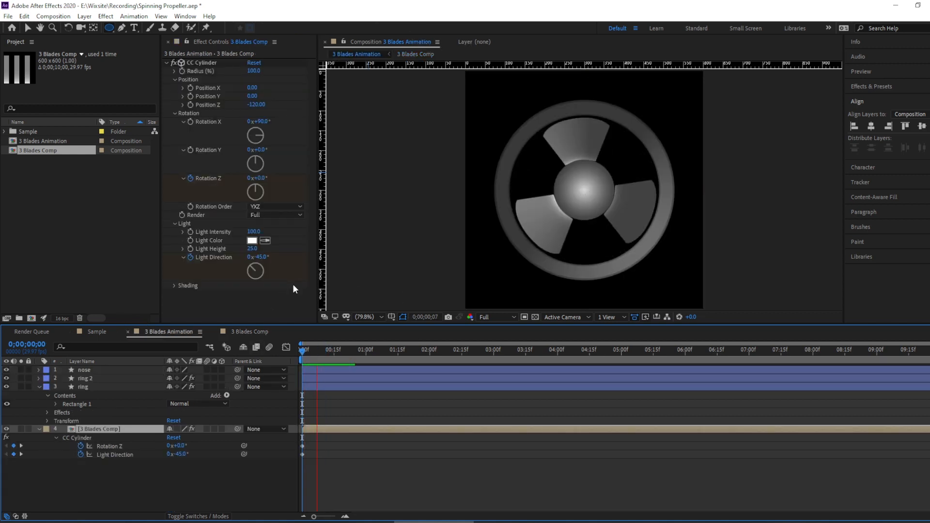